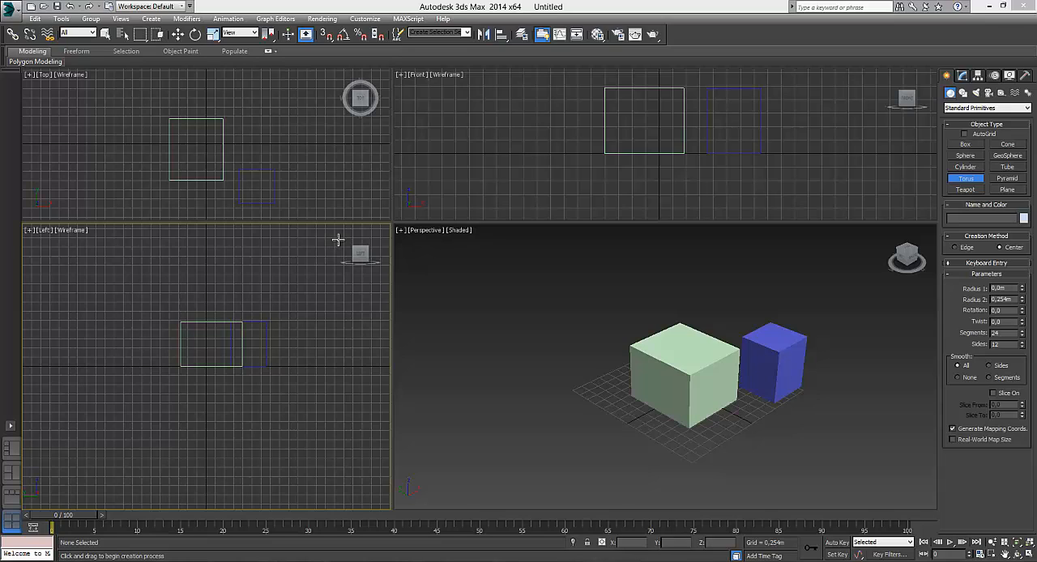
Step: Switch from torus creation to Select and Move and activate the viewports in turn, ending with Perspective
{"action": "left_click", "coordinate": [334, 178]}
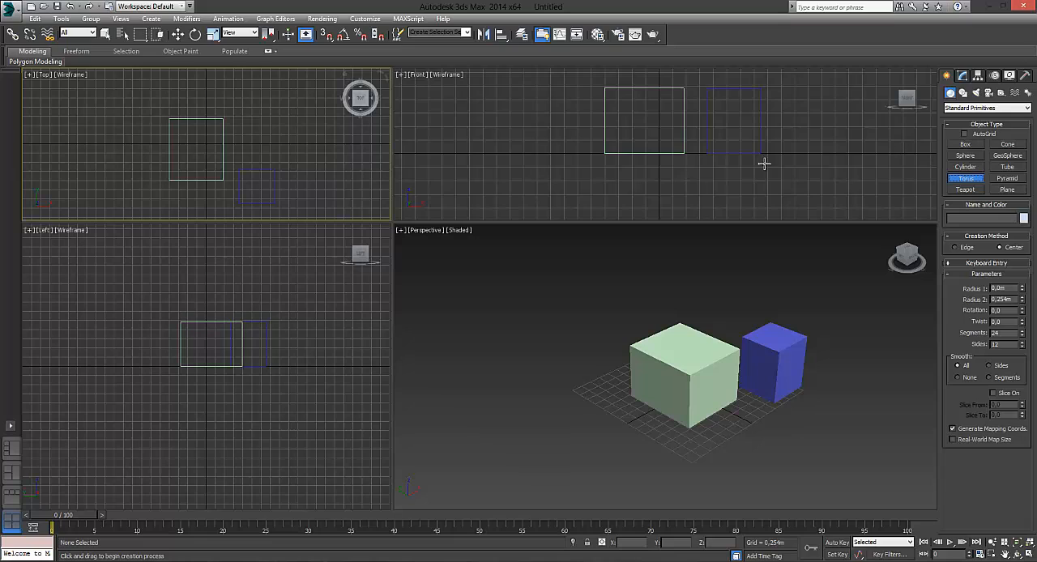
{"action": "left_click", "coordinate": [179, 34]}
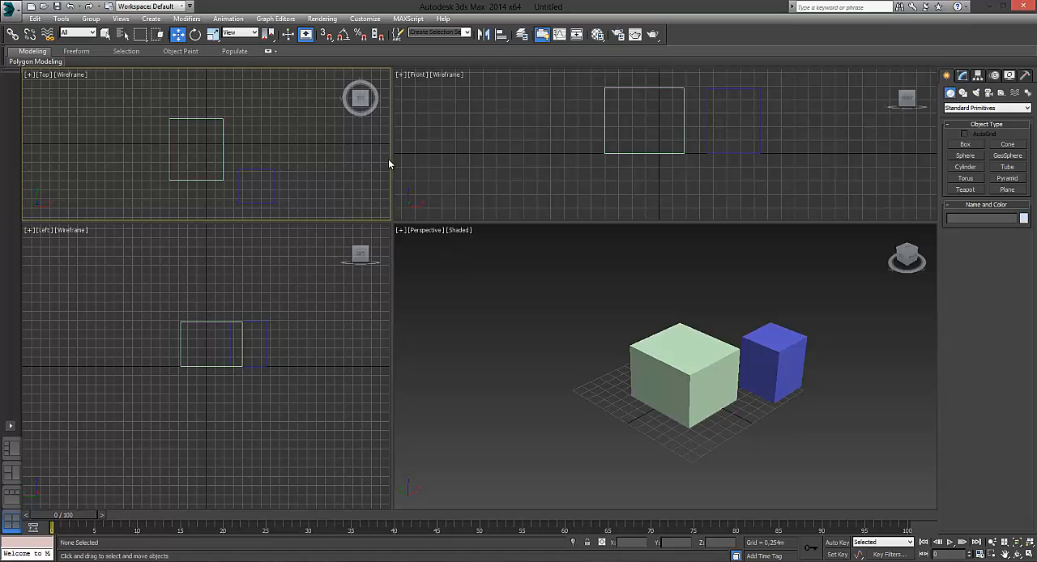
{"action": "left_click", "coordinate": [478, 180]}
{"action": "left_click", "coordinate": [485, 272]}
{"action": "left_click", "coordinate": [345, 293]}
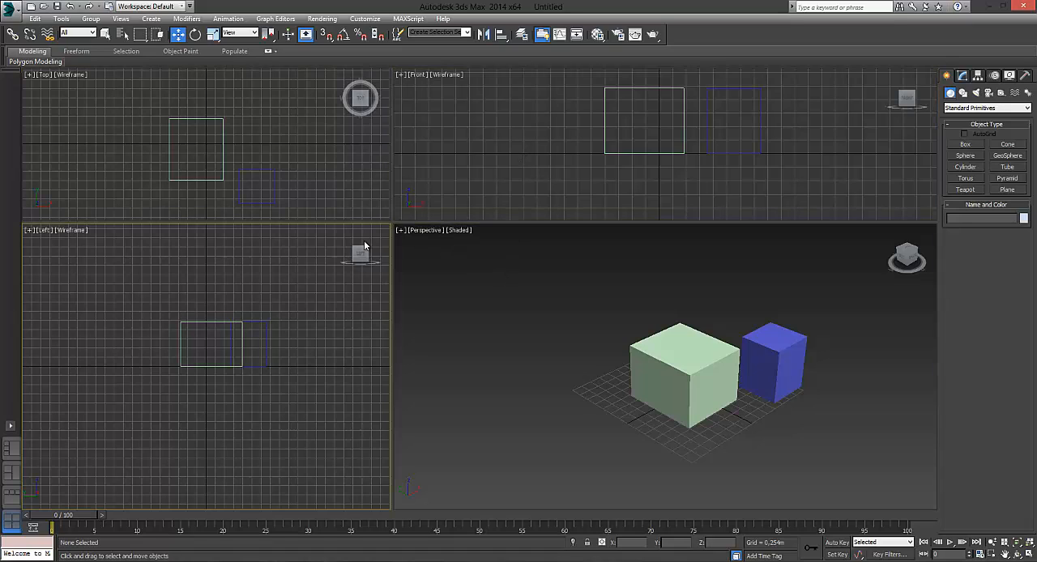
{"action": "left_click", "coordinate": [400, 163]}
{"action": "left_click", "coordinate": [609, 268]}
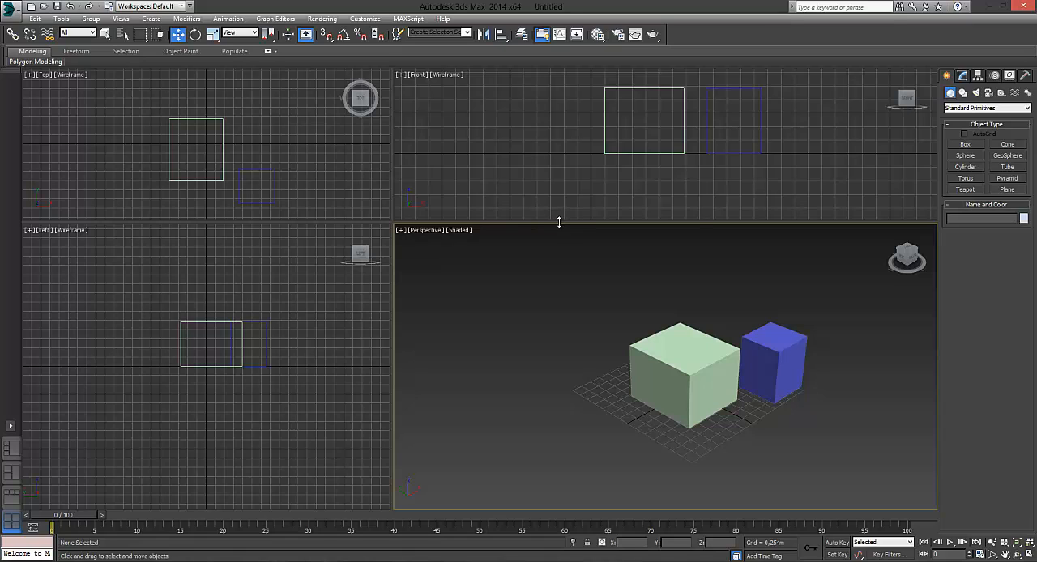
Step: Enlarge the Perspective viewport, and readjust the viewport borders until all four views are roughly equal in size
{"action": "left_click_drag", "start_coordinate": [559, 222], "coordinate": [560, 143]}
{"action": "left_click_drag", "start_coordinate": [394, 226], "coordinate": [257, 226]}
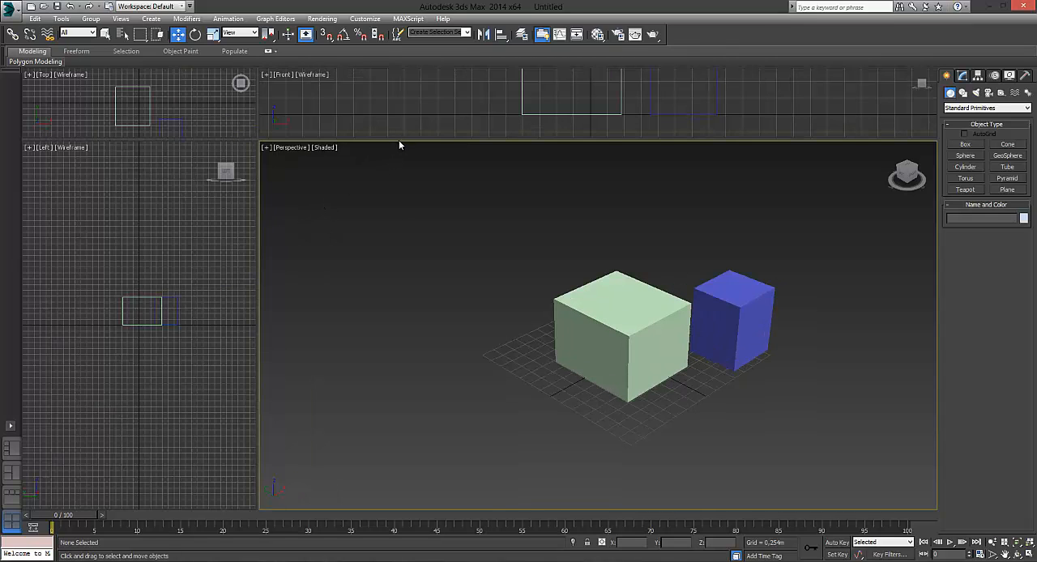
{"action": "left_click_drag", "start_coordinate": [405, 140], "coordinate": [424, 252]}
{"action": "left_click_drag", "start_coordinate": [258, 294], "coordinate": [492, 292]}
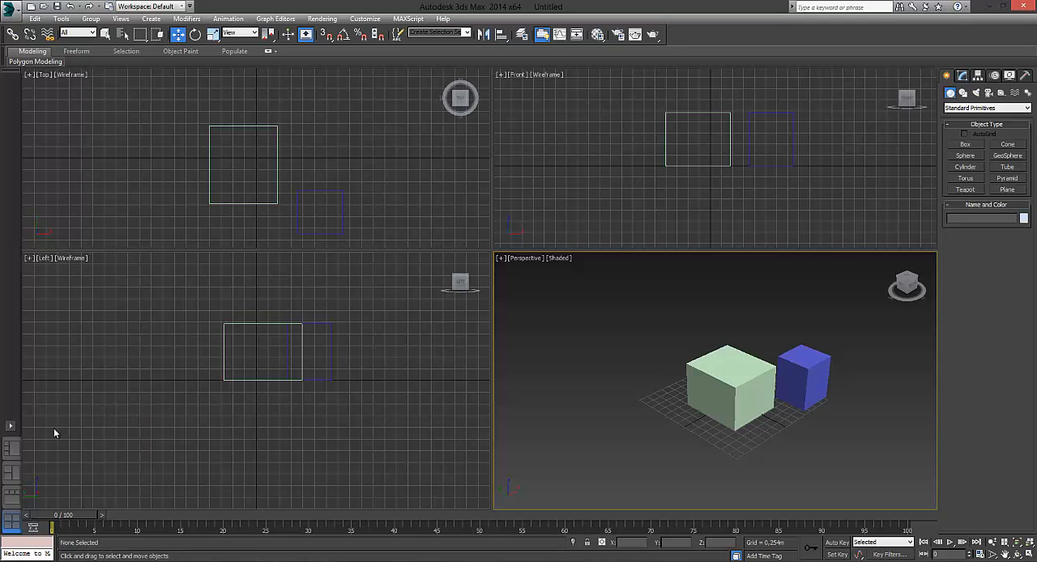
Step: Try three additional standard viewport layouts, ending with three small views beside a large Perspective, and return to the Quad 4 layout
{"action": "left_click", "coordinate": [10, 427]}
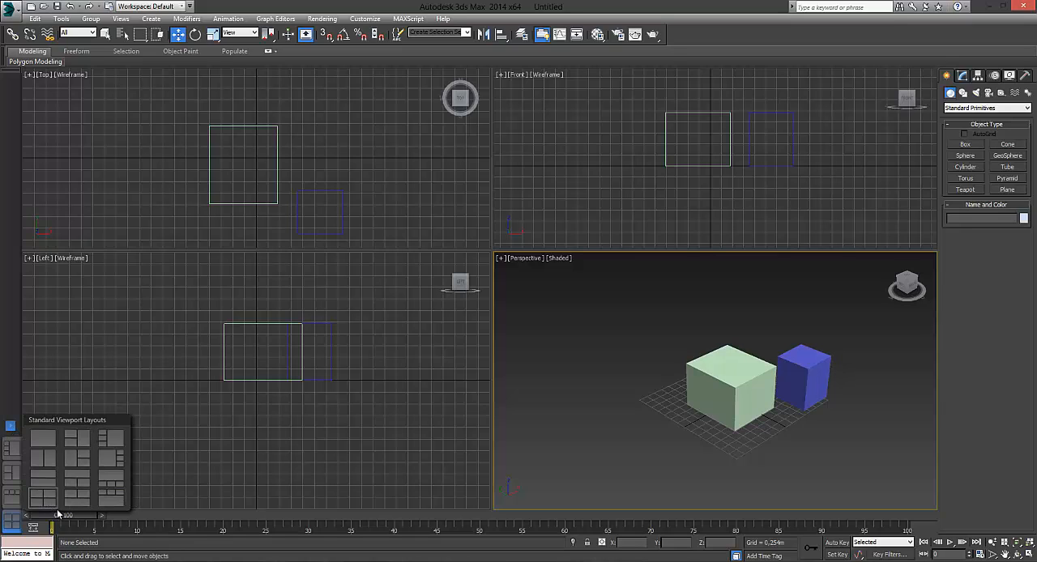
{"action": "left_click", "coordinate": [112, 484]}
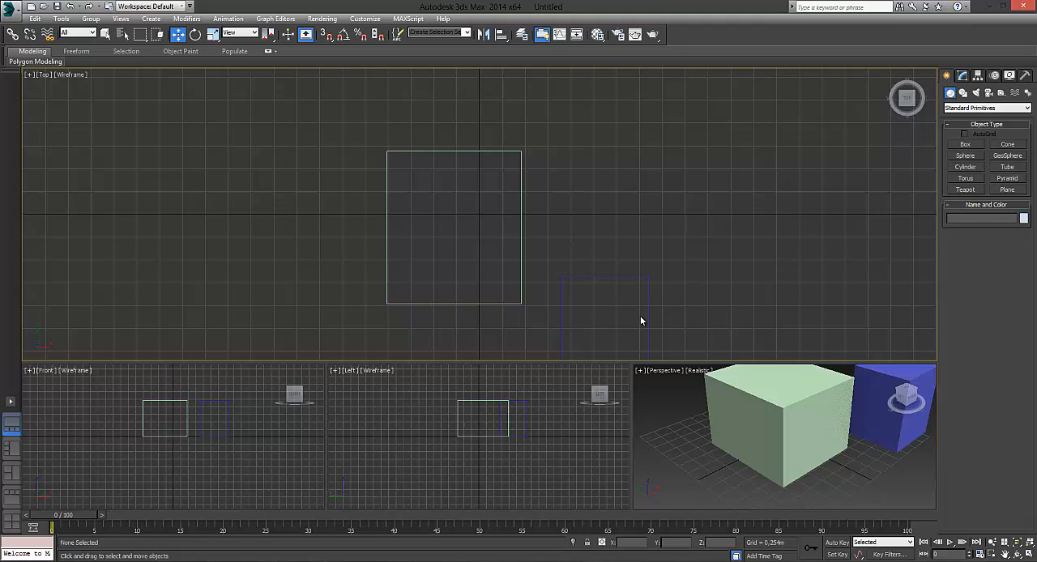
{"action": "left_click", "coordinate": [11, 401]}
{"action": "left_click", "coordinate": [82, 475]}
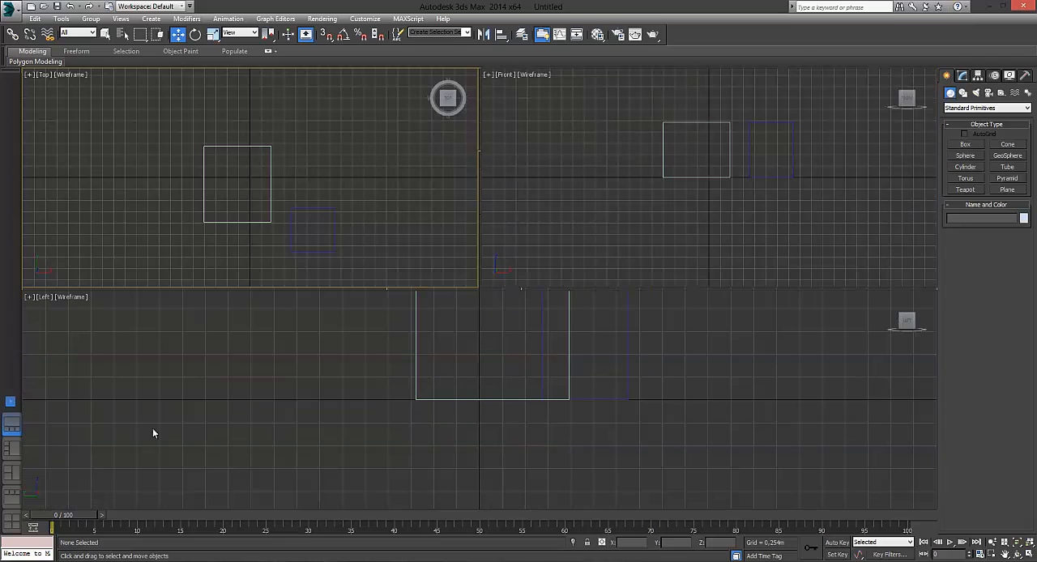
{"action": "left_click", "coordinate": [12, 378]}
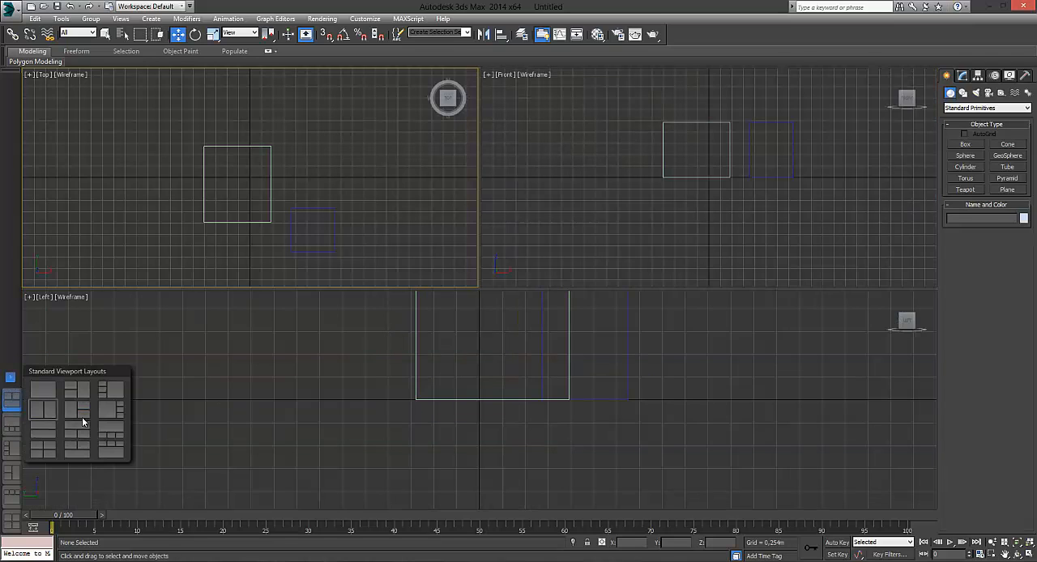
{"action": "left_click", "coordinate": [114, 391]}
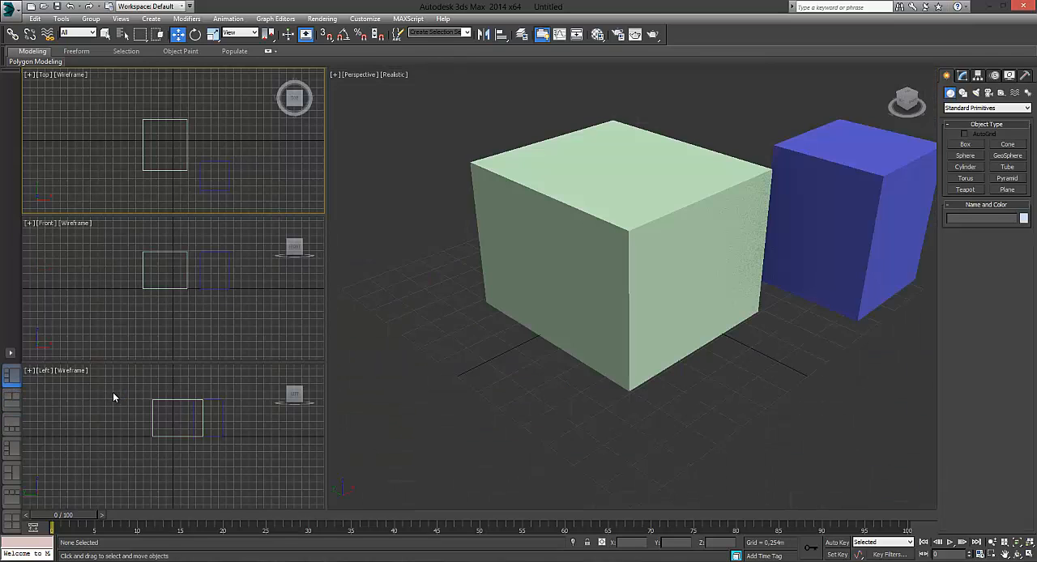
{"action": "left_click", "coordinate": [13, 521]}
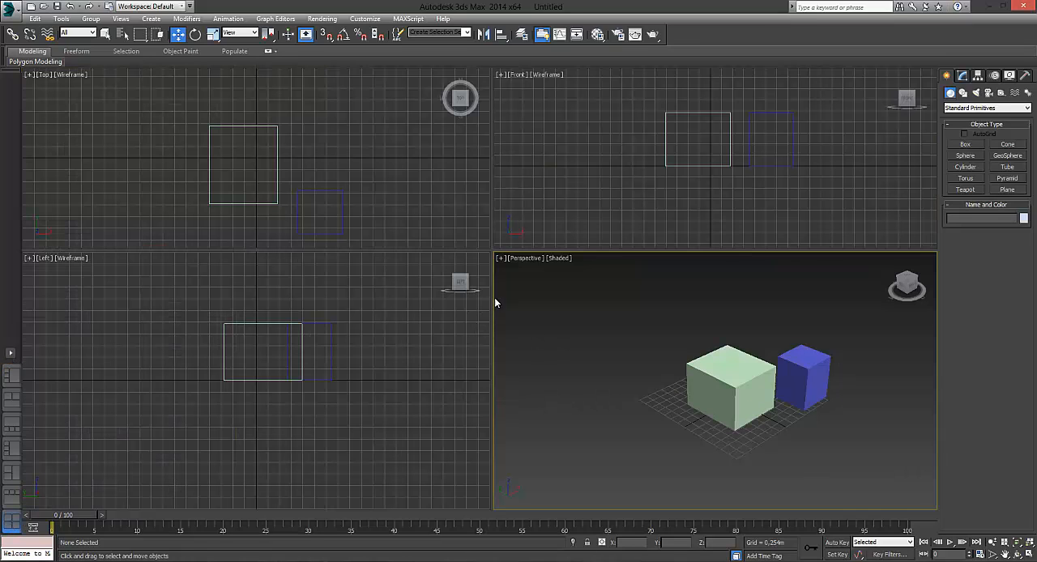
Step: Delete the layout tabs Column 3, Column 1 Large; Row 2, Row 1; and Row 1 Large, Row 3
{"action": "right_click", "coordinate": [12, 375]}
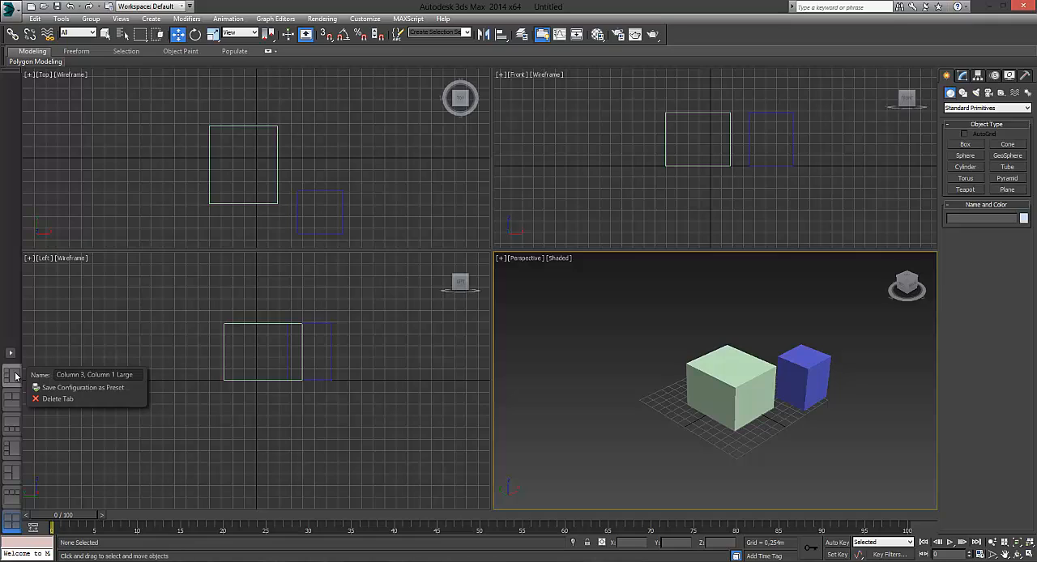
{"action": "left_click", "coordinate": [42, 400]}
{"action": "right_click", "coordinate": [13, 397]}
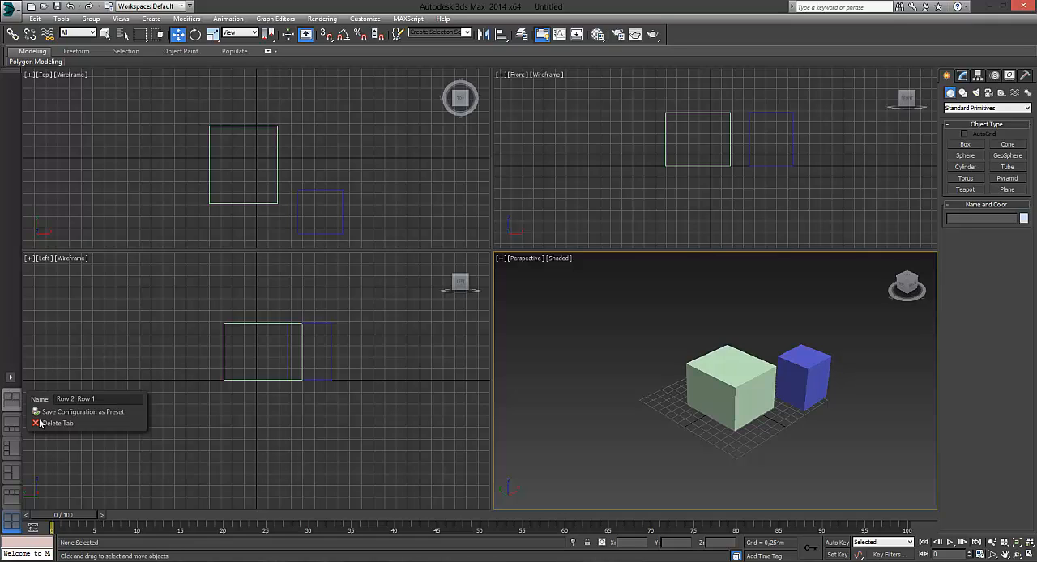
{"action": "left_click", "coordinate": [44, 427]}
{"action": "right_click", "coordinate": [12, 434]}
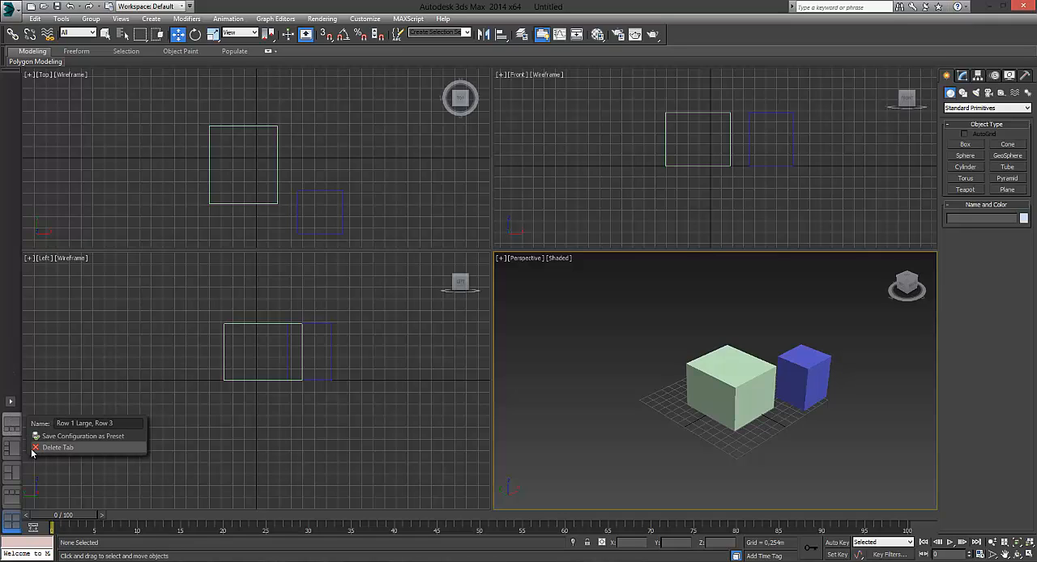
{"action": "left_click", "coordinate": [41, 447]}
Step: Delete the remaining extra layout tabs, including Row 3, Row 1 Large, keeping only Quad 4 under its existing name
{"action": "right_click", "coordinate": [12, 449]}
{"action": "left_click", "coordinate": [43, 471]}
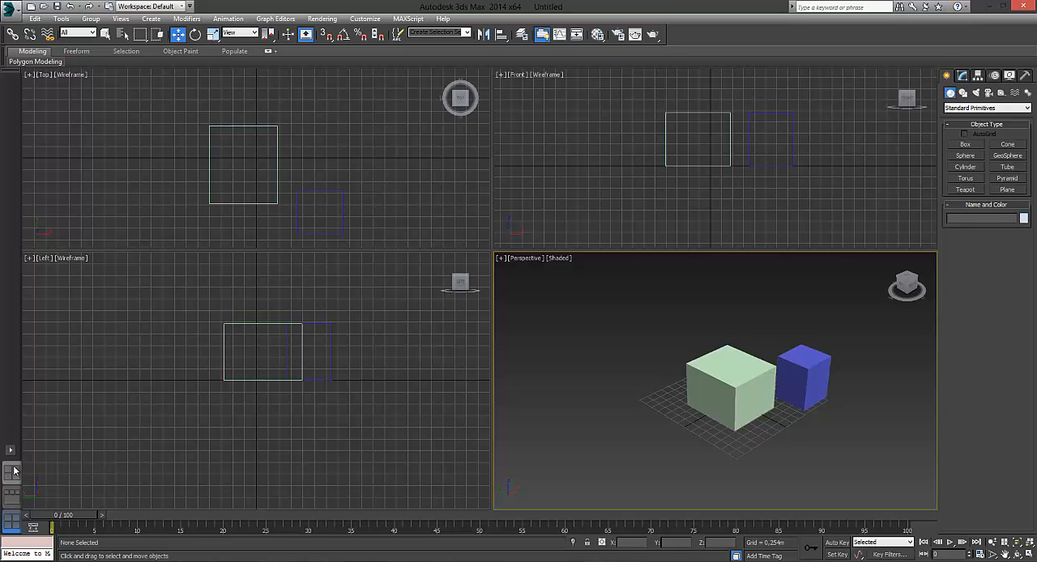
{"action": "right_click", "coordinate": [12, 473]}
{"action": "left_click", "coordinate": [47, 495]}
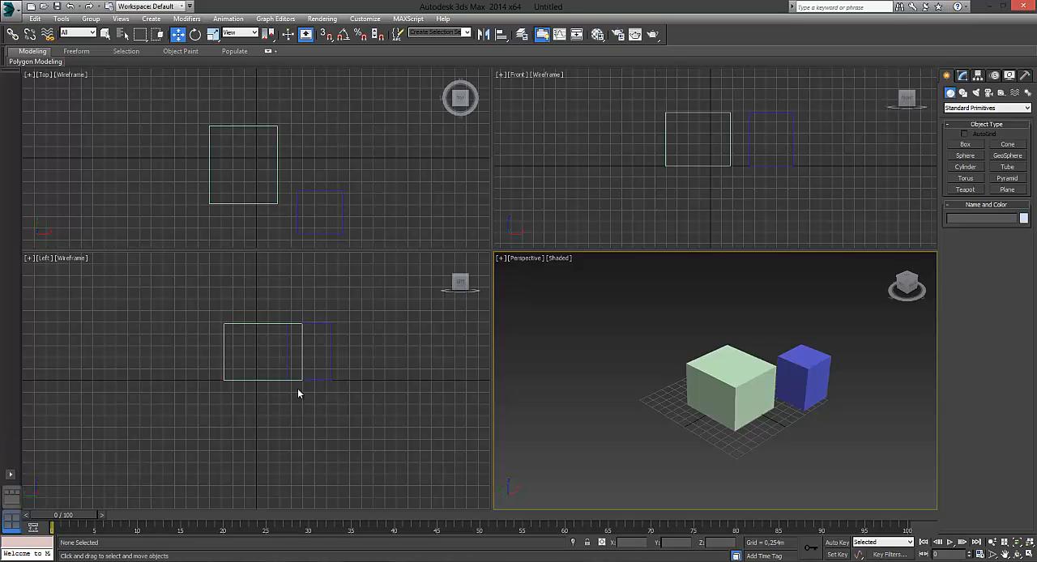
{"action": "right_click", "coordinate": [12, 497]}
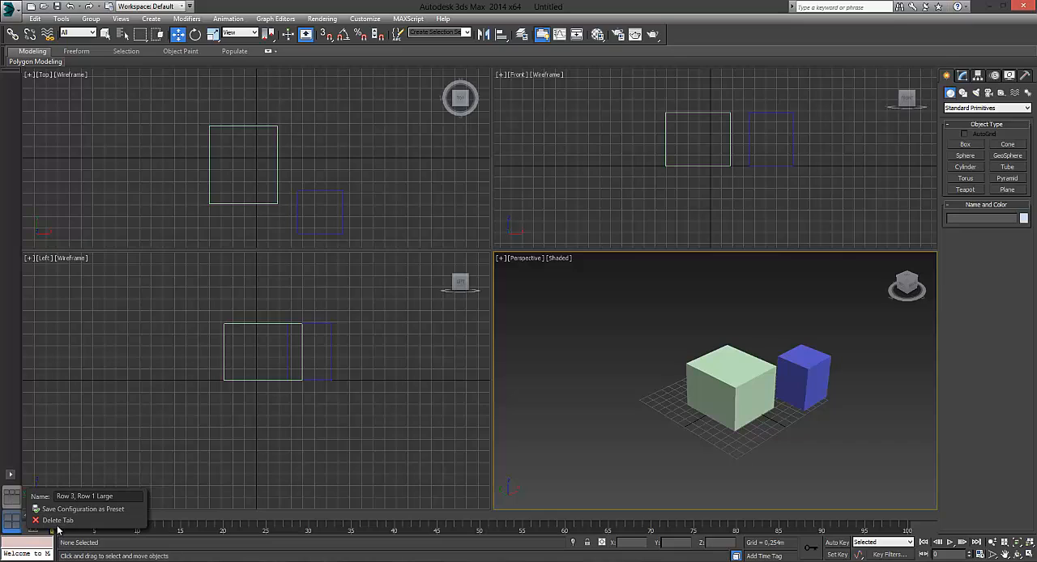
{"action": "left_click", "coordinate": [55, 520]}
{"action": "right_click", "coordinate": [19, 527]}
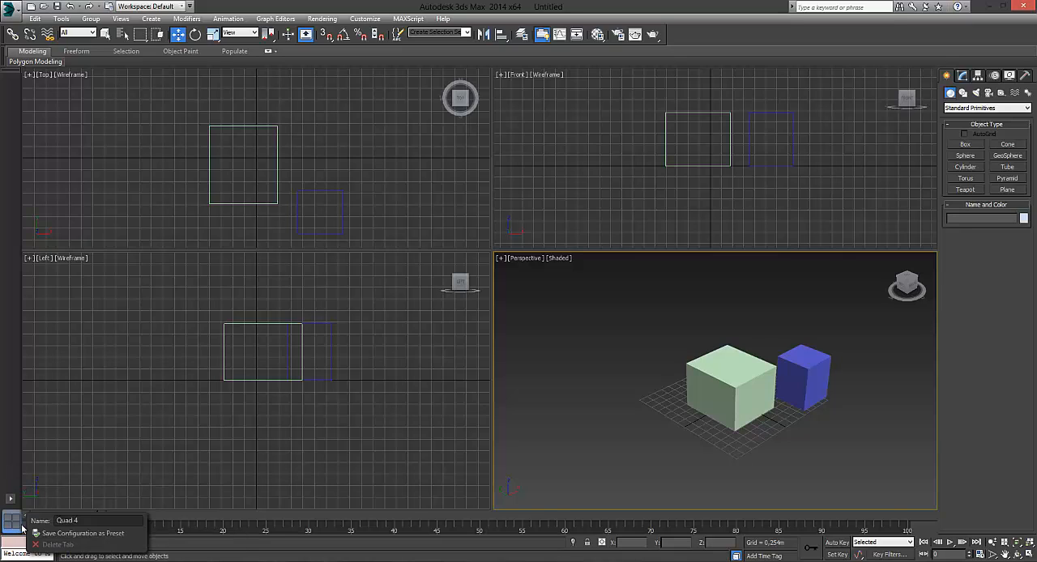
{"action": "left_click", "coordinate": [98, 521]}
{"action": "left_click", "coordinate": [588, 314]}
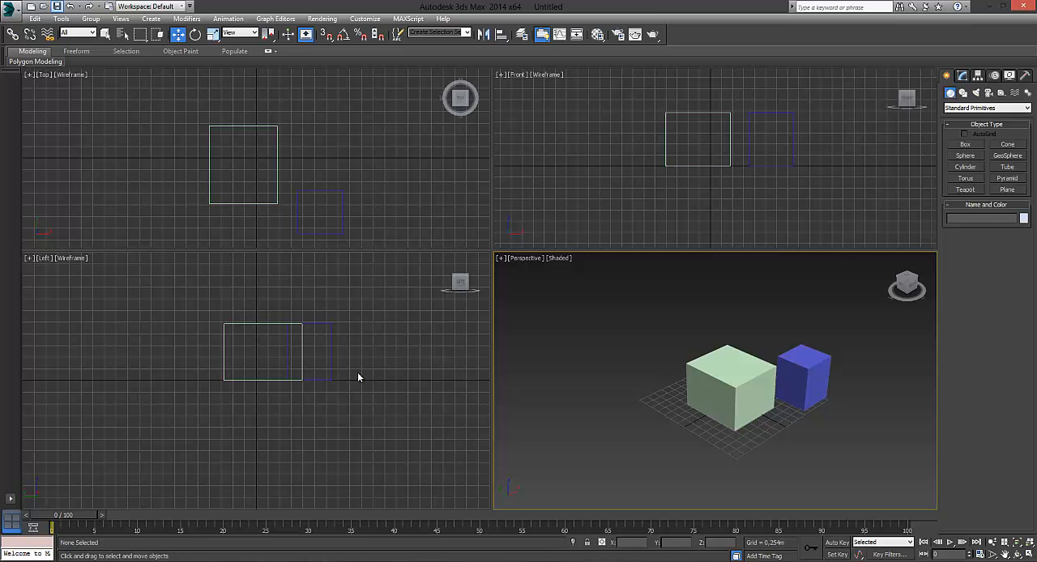
Step: Toggle the Perspective viewport between maximized and the four-view layout, leaving it maximized
{"action": "left_click", "coordinate": [353, 329]}
{"action": "key", "text": "alt+w"}
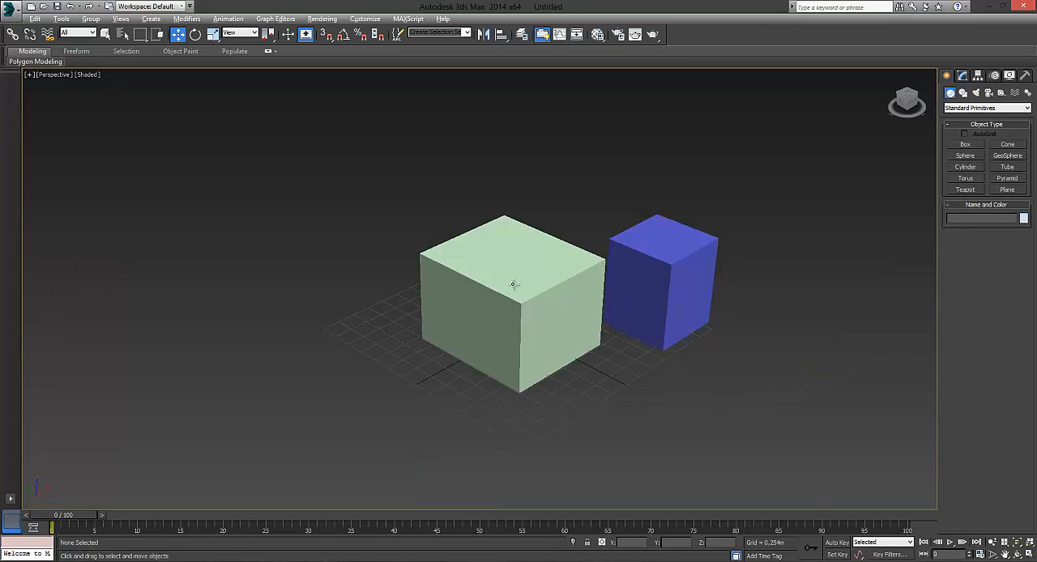
{"action": "left_click", "coordinate": [29, 75]}
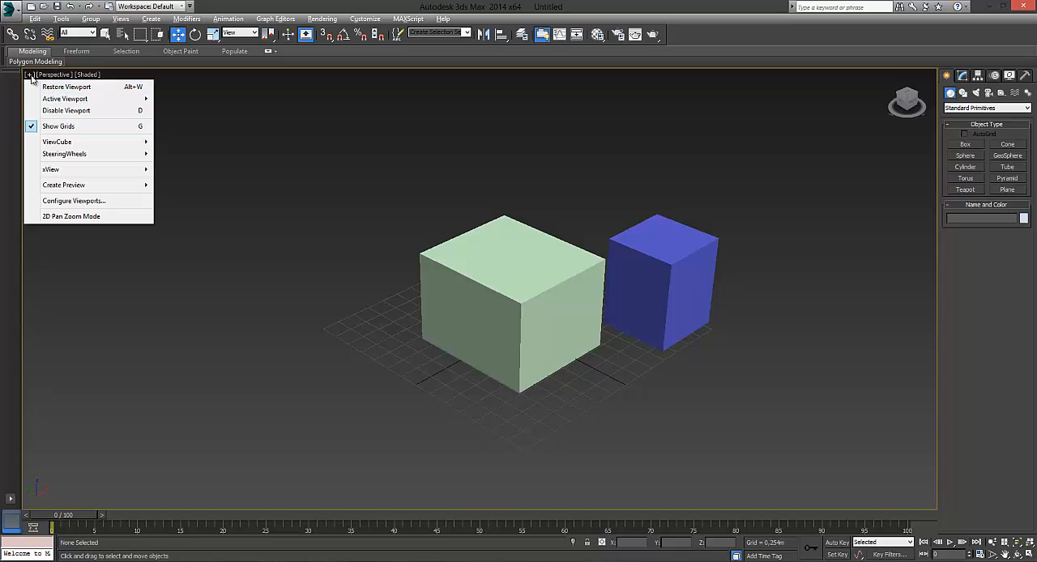
{"action": "left_click", "coordinate": [106, 87]}
{"action": "left_click", "coordinate": [500, 258]}
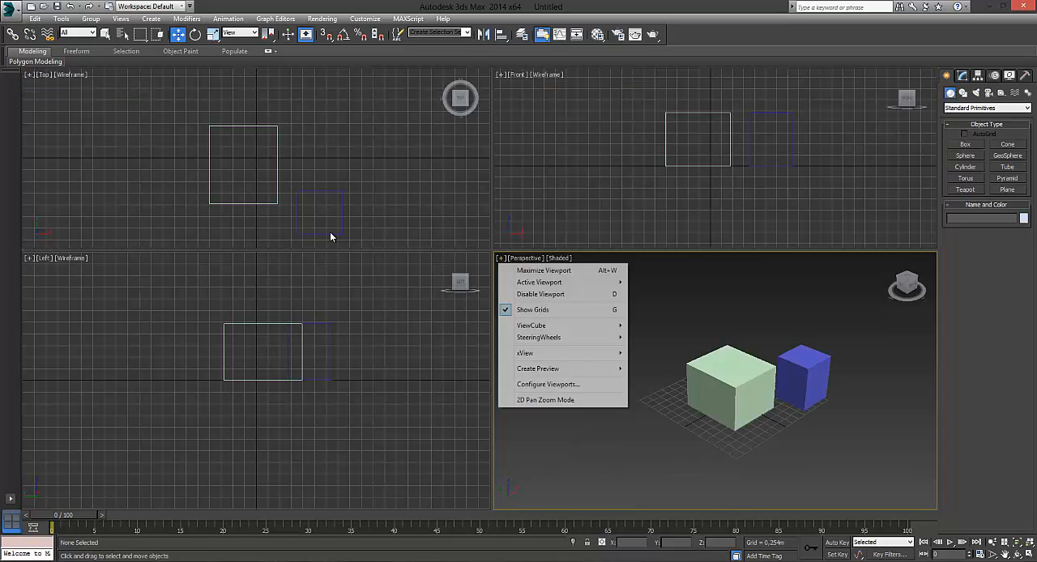
{"action": "left_click", "coordinate": [539, 269]}
Step: Select the light green box in the Perspective view and delete it
{"action": "left_click", "coordinate": [491, 295]}
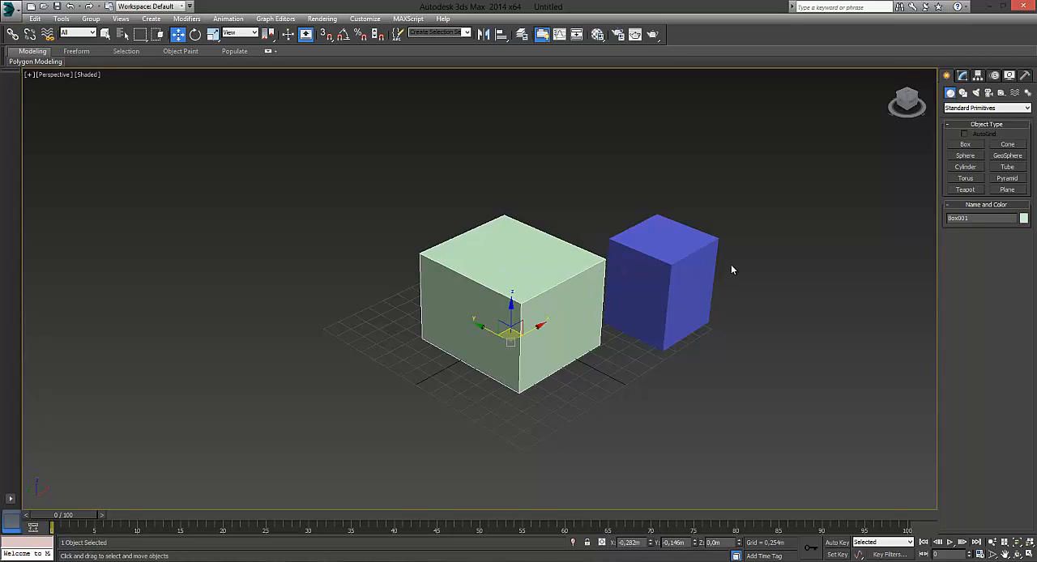
{"action": "left_click", "coordinate": [693, 260]}
{"action": "left_click", "coordinate": [515, 291]}
{"action": "key", "text": "Delete"}
Step: Move the blue box near the grid's centre, to about X -0.357 m and Y -0.11 m
{"action": "left_click", "coordinate": [640, 274]}
{"action": "left_click_drag", "start_coordinate": [640, 274], "coordinate": [636, 269]}
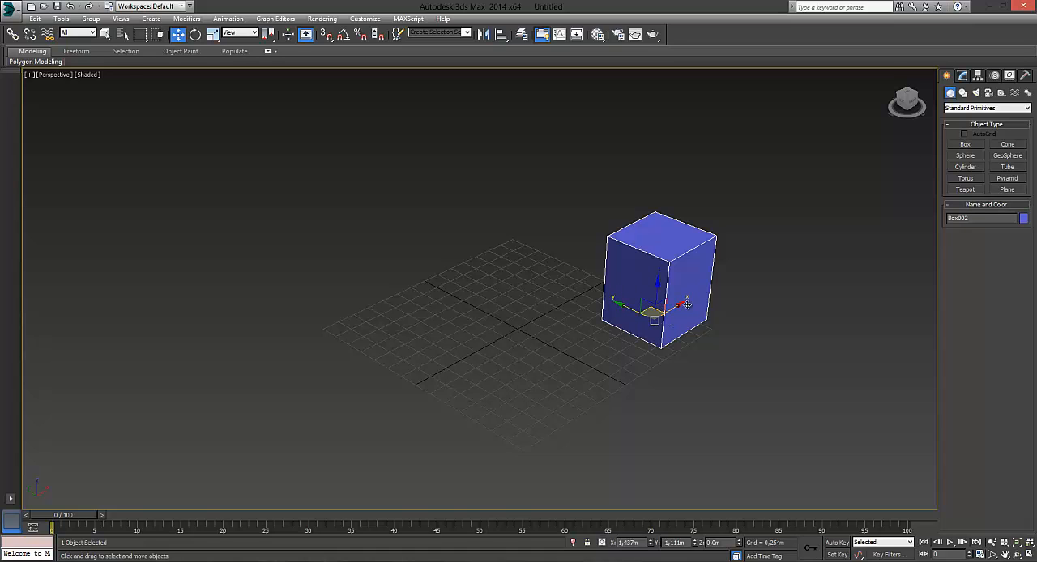
{"action": "left_click_drag", "start_coordinate": [688, 306], "coordinate": [540, 328]}
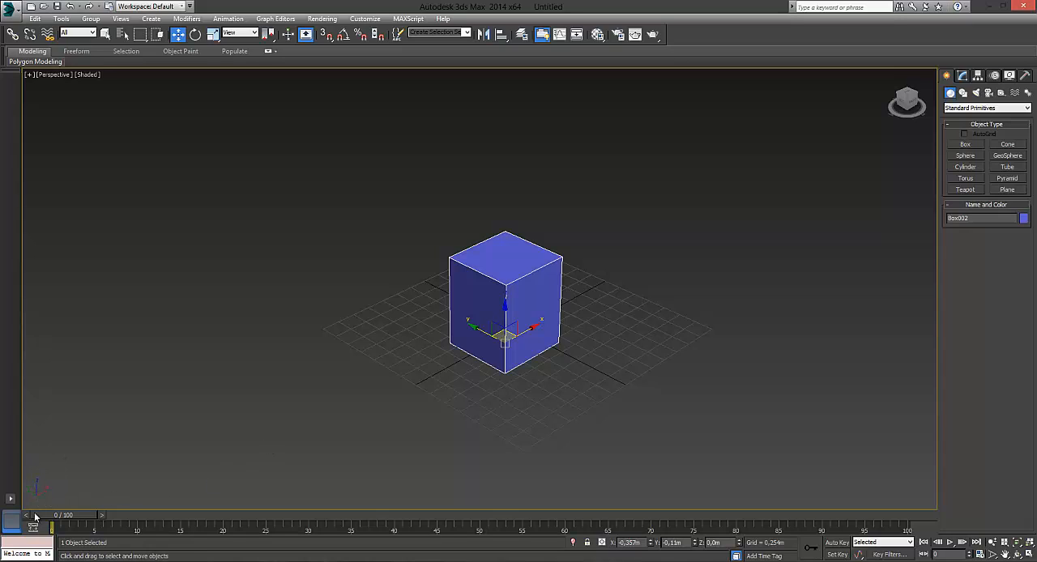
Step: Clear the selection and reselect the blue box so its move gizmo is shown
{"action": "left_click", "coordinate": [85, 438]}
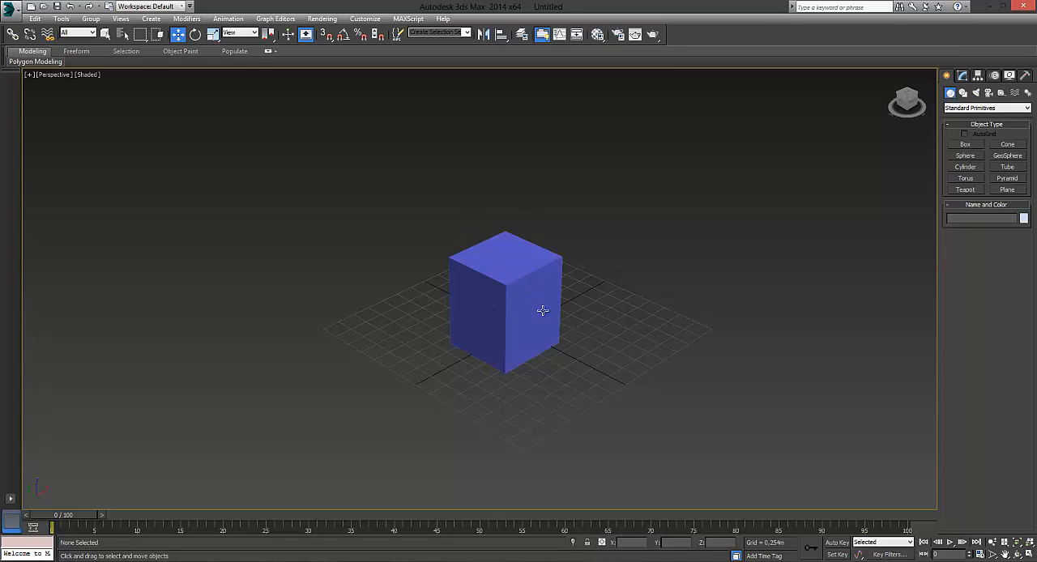
{"action": "left_click", "coordinate": [508, 290]}
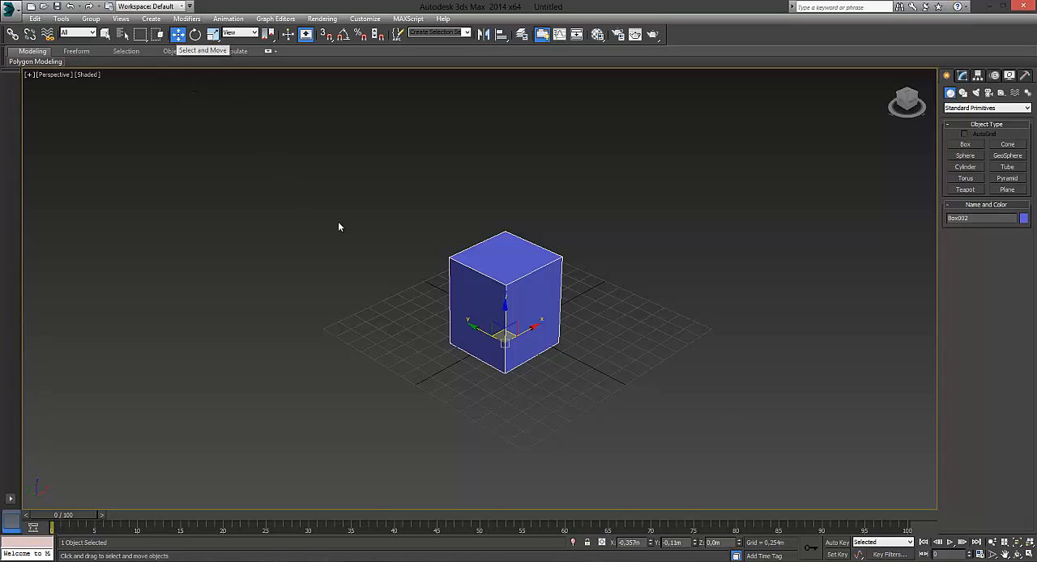
{"action": "left_click", "coordinate": [411, 229]}
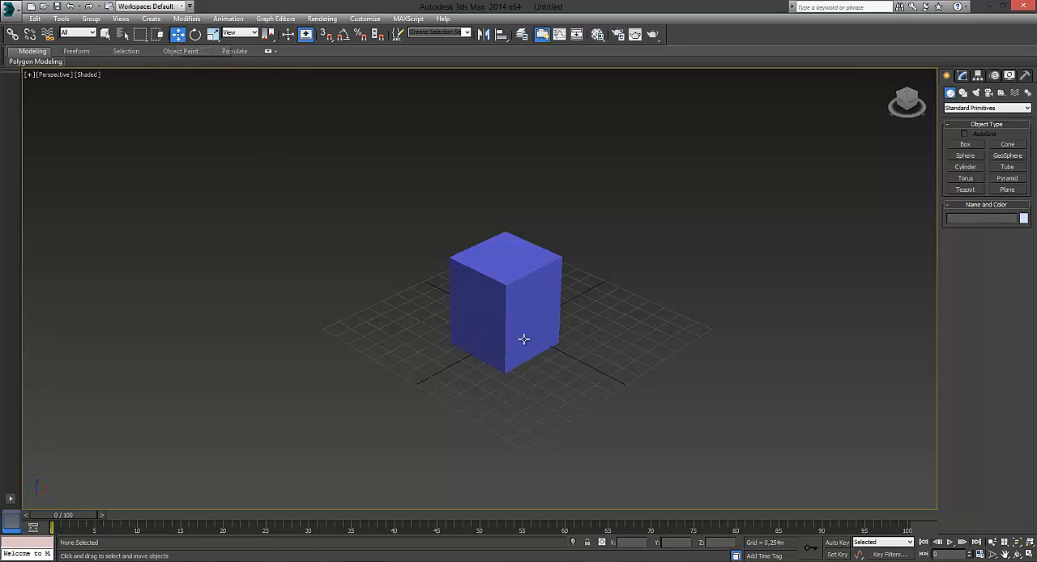
{"action": "left_click", "coordinate": [528, 277]}
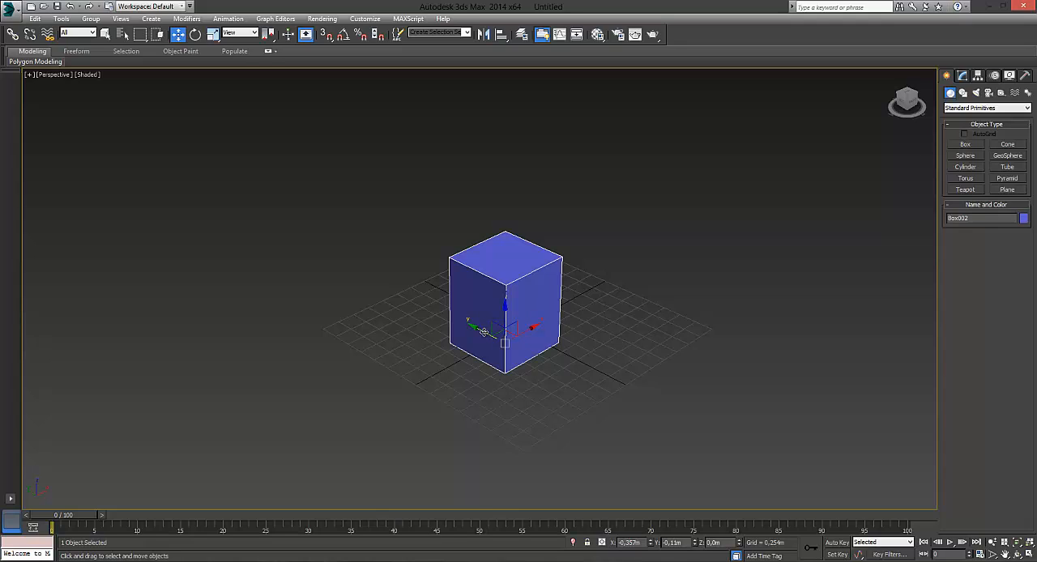
Step: Move the blue box along each axis in turn to about Y 0.495 m, X 0.275 m and Z 0.014 m
{"action": "scroll", "coordinate": [497, 362], "scroll_direction": "up", "scroll_amount": 5}
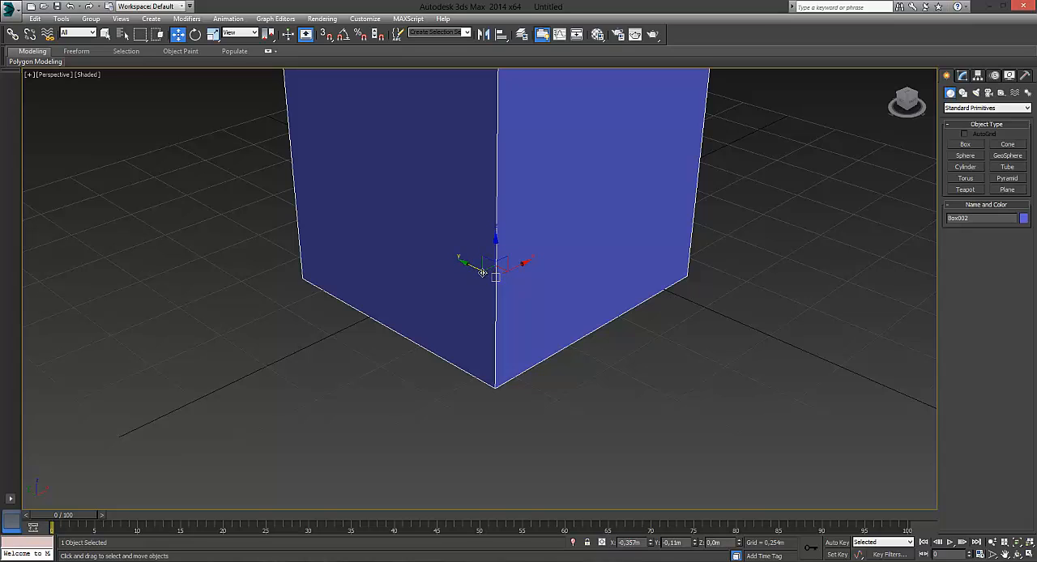
{"action": "left_click_drag", "start_coordinate": [470, 266], "coordinate": [377, 215]}
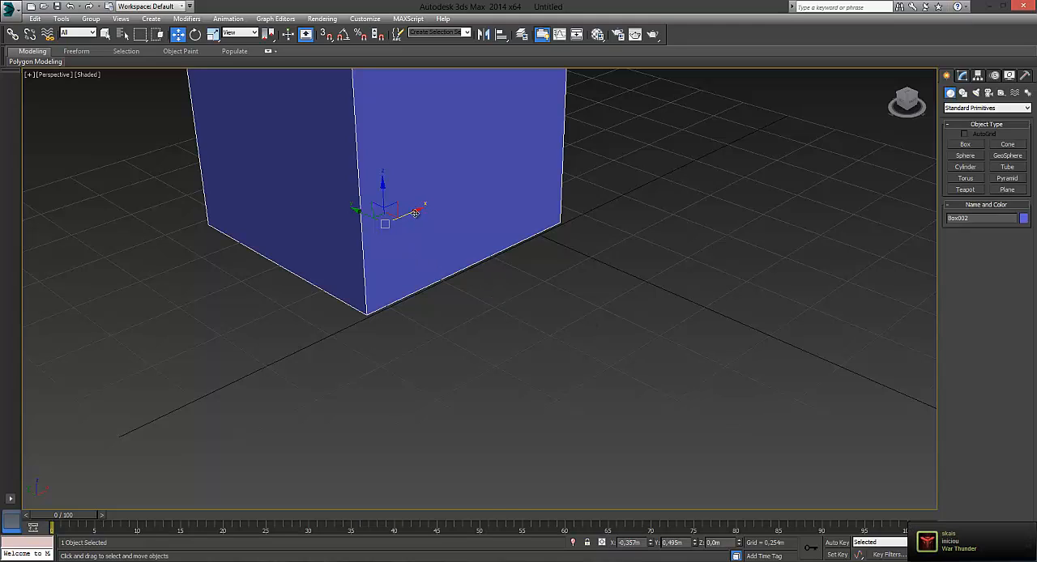
{"action": "left_click_drag", "start_coordinate": [426, 207], "coordinate": [520, 213]}
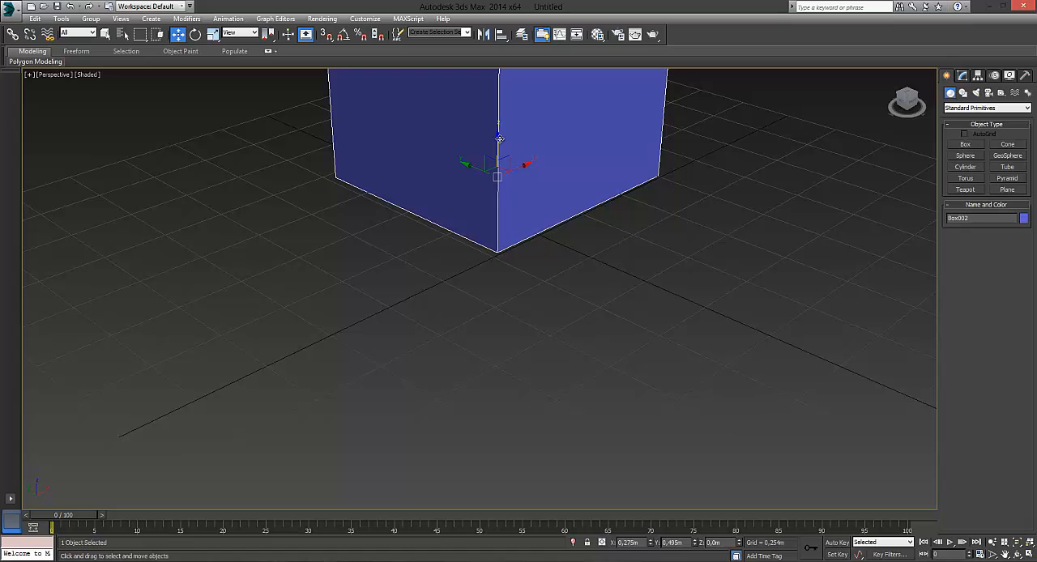
{"action": "left_click_drag", "start_coordinate": [500, 138], "coordinate": [526, 146]}
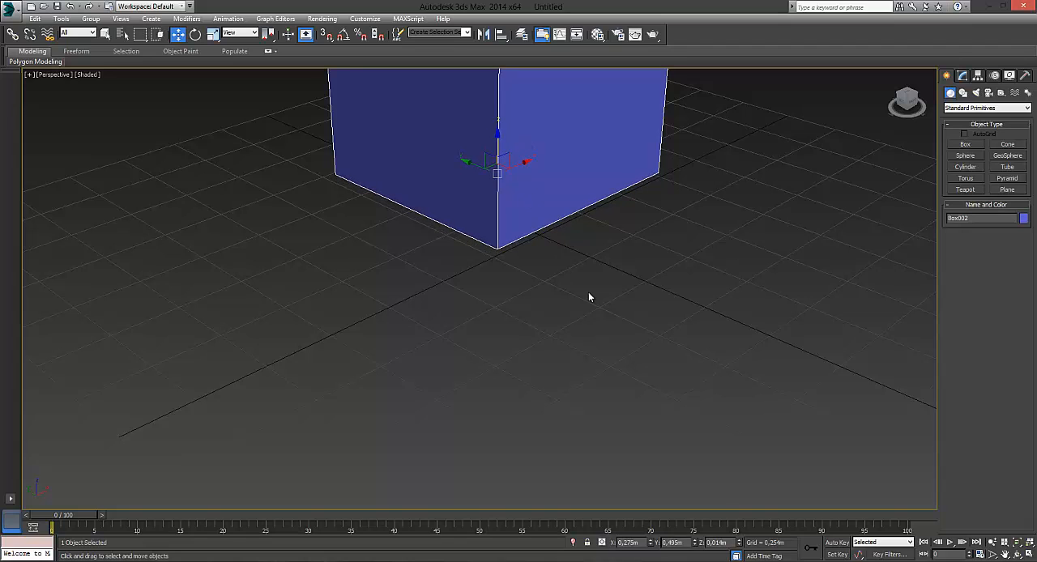
{"action": "scroll", "coordinate": [459, 238], "scroll_direction": "down", "scroll_amount": 5}
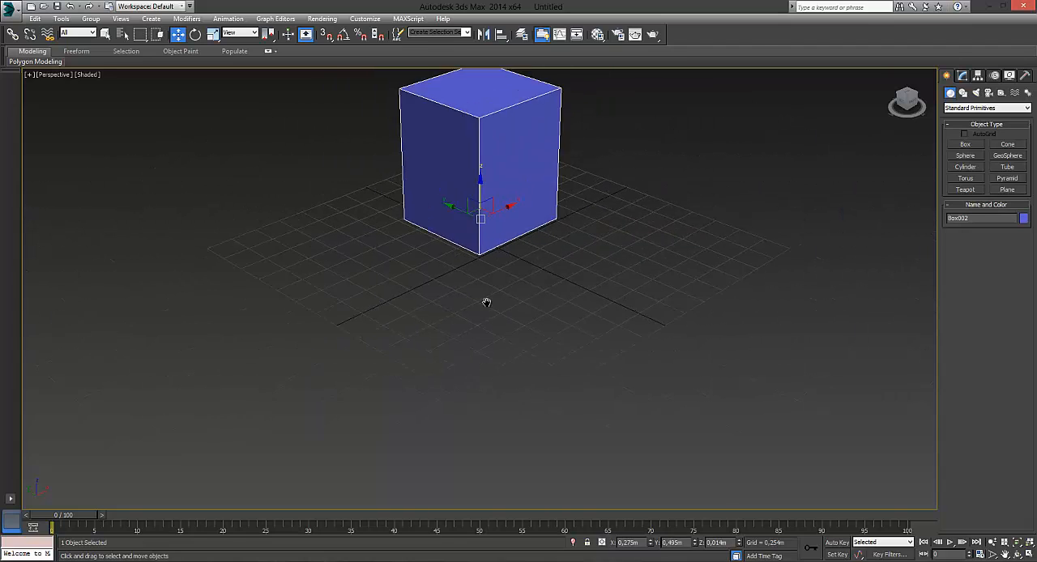
Step: Move the blue box within the XZ plane to about X -0.382 m and Z 0.039 m
{"action": "middle_click_drag", "start_coordinate": [487, 300], "coordinate": [518, 323]}
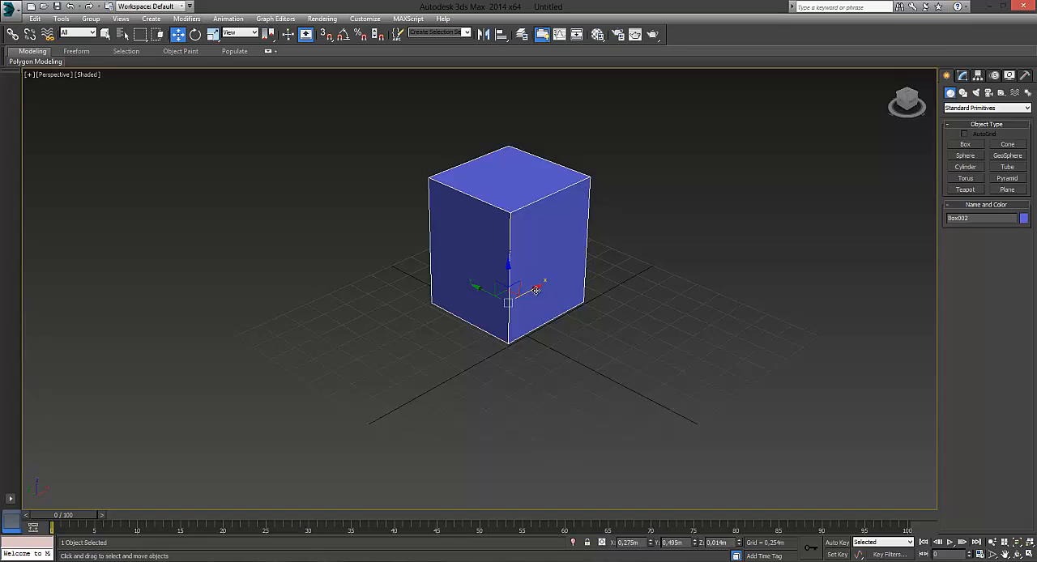
{"action": "left_click_drag", "start_coordinate": [565, 277], "coordinate": [643, 191]}
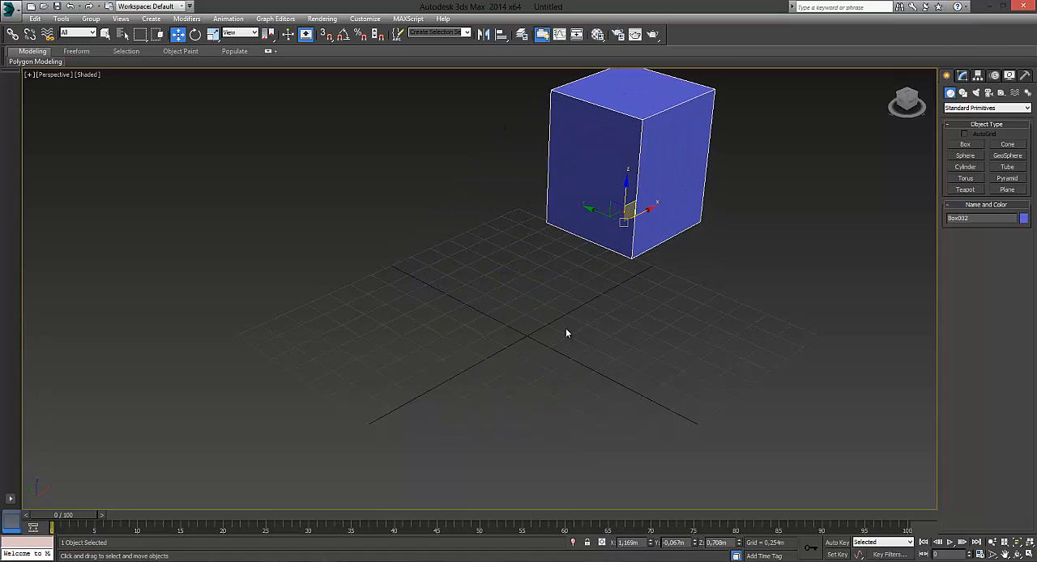
{"action": "mouse_move", "coordinate": [606, 293]}
{"action": "middle_mouse_down", "text": "alt"}
{"action": "mouse_move", "coordinate": [632, 286]}
{"action": "mouse_move", "coordinate": [619, 300]}
{"action": "middle_mouse_up", "text": "alt"}
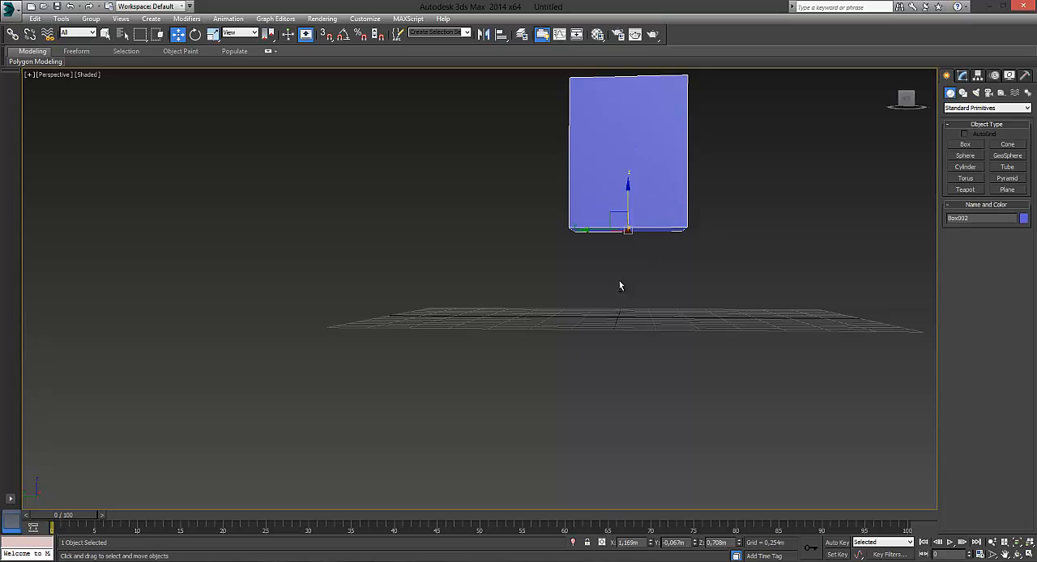
{"action": "middle_click_drag", "start_coordinate": [661, 258], "coordinate": [611, 261], "text": "alt"}
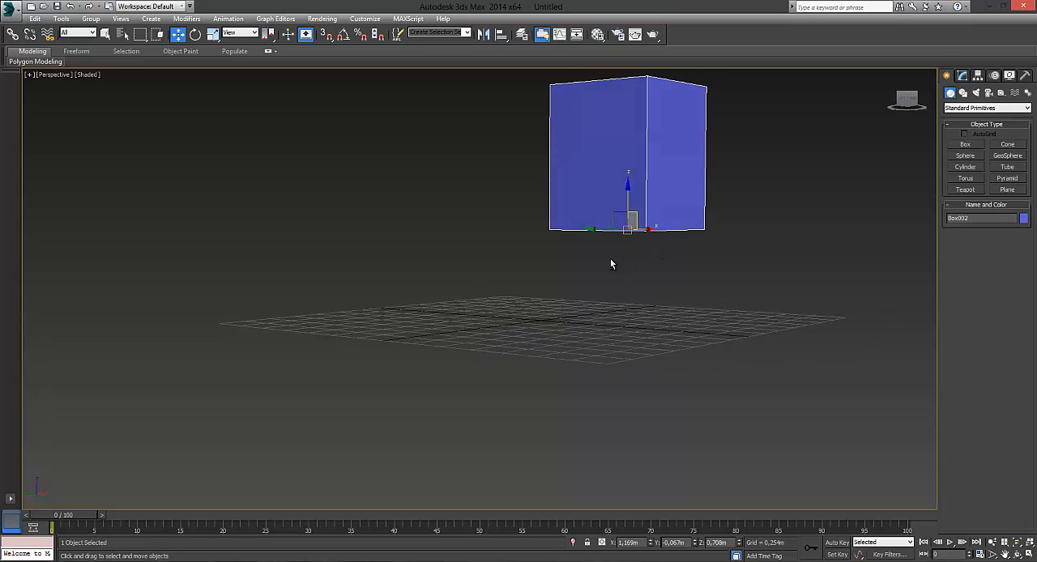
{"action": "left_click_drag", "start_coordinate": [638, 217], "coordinate": [566, 297]}
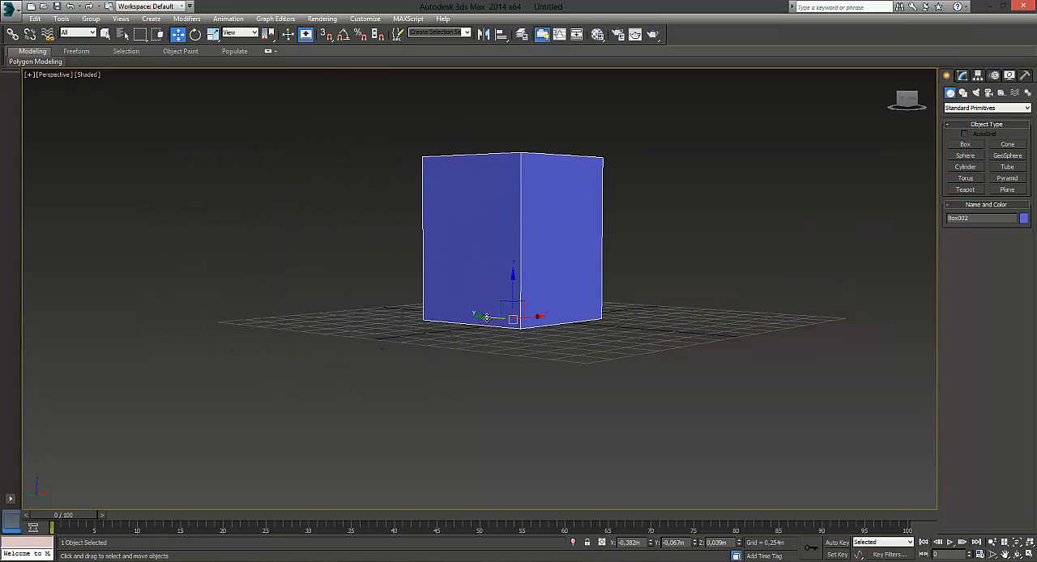
Step: Move the blue box within the YZ plane and freely, finishing at about X -0.05 m, Y -0.145 m and Z 0.212 m
{"action": "left_click_drag", "start_coordinate": [510, 306], "coordinate": [435, 289]}
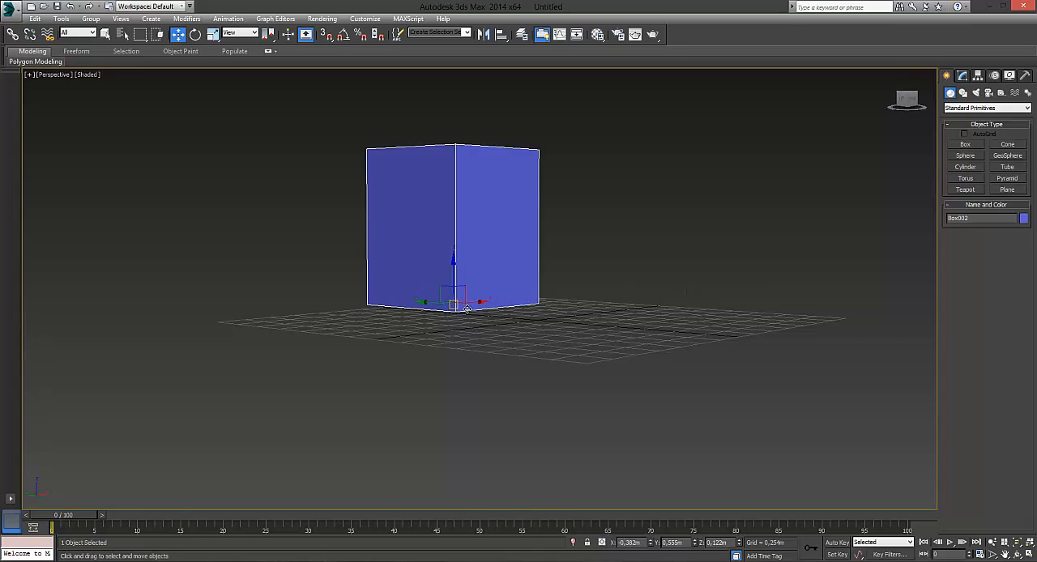
{"action": "left_click_drag", "start_coordinate": [453, 307], "coordinate": [499, 319]}
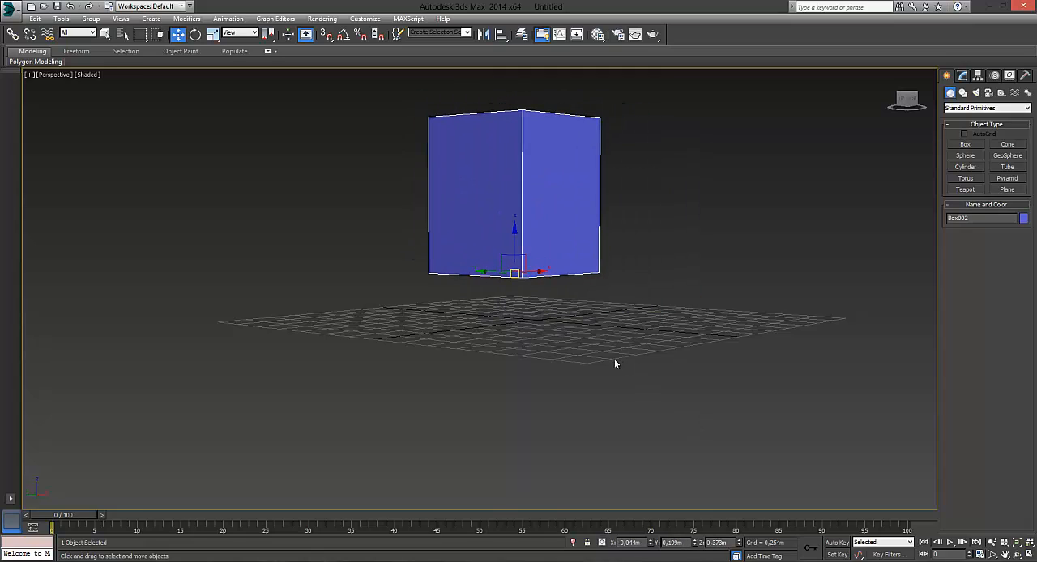
{"action": "left_click_drag", "start_coordinate": [510, 276], "coordinate": [466, 289]}
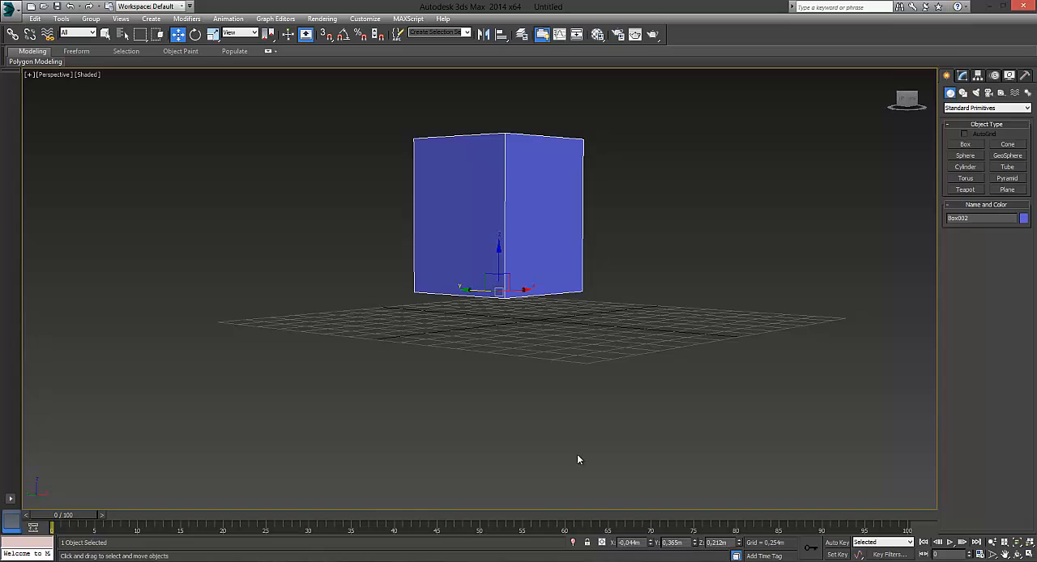
{"action": "left_click_drag", "start_coordinate": [467, 291], "coordinate": [532, 340]}
{"action": "left_click_drag", "start_coordinate": [479, 290], "coordinate": [511, 324]}
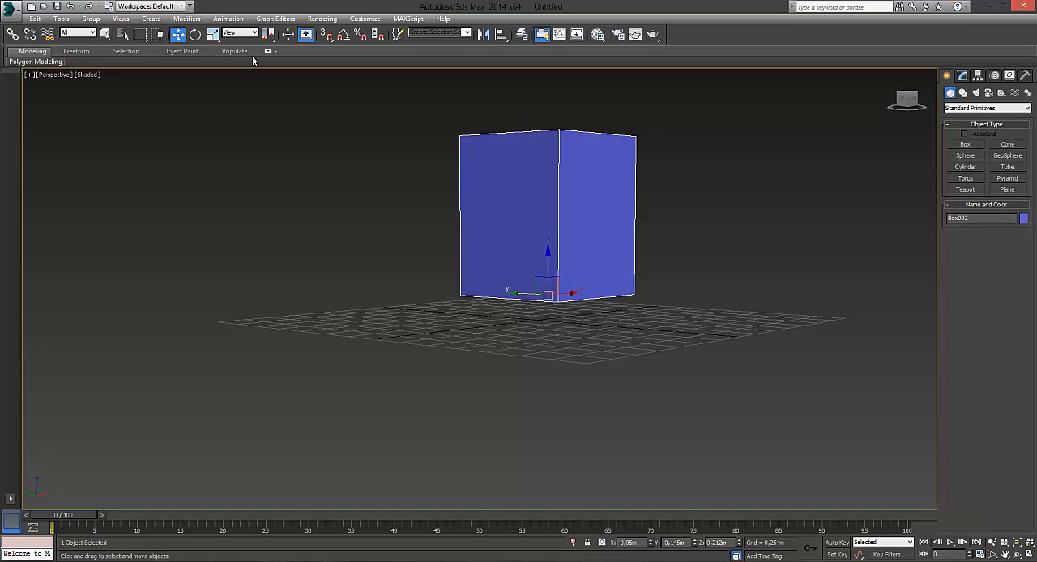
Step: Open the units setup and review the available metric display units
{"action": "left_click", "coordinate": [365, 20]}
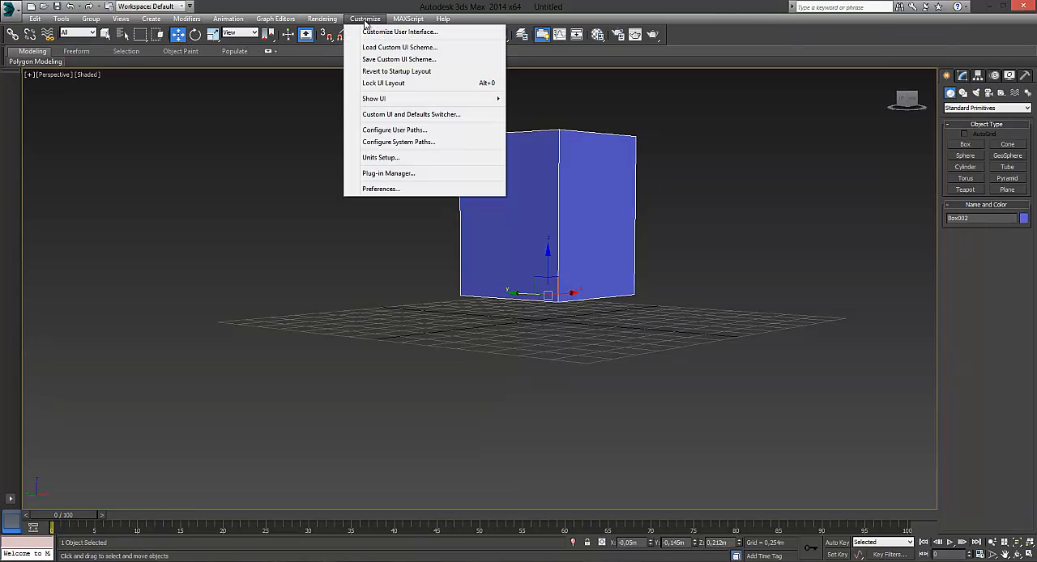
{"action": "left_click", "coordinate": [399, 160]}
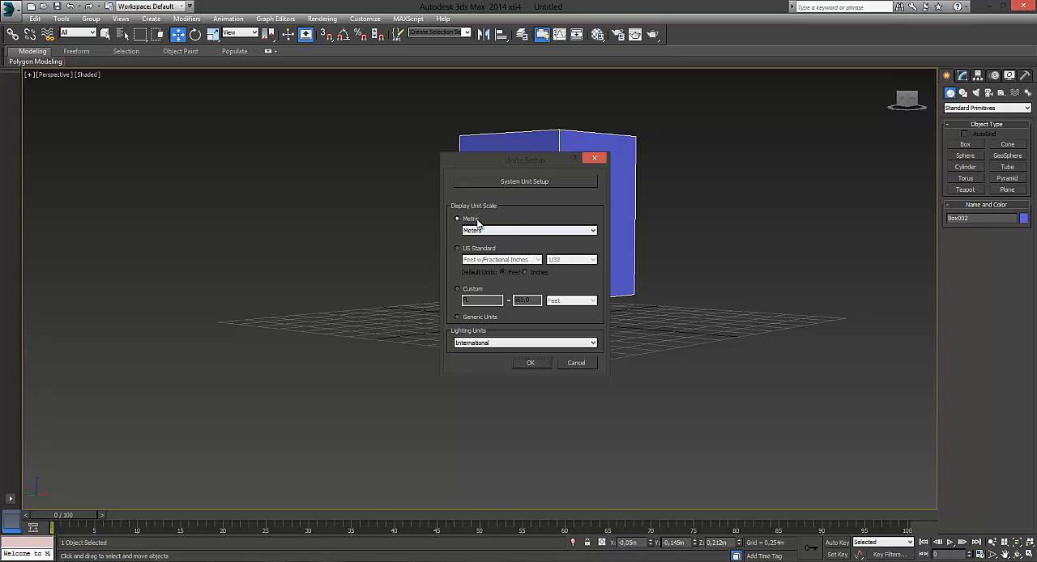
{"action": "left_click", "coordinate": [504, 232]}
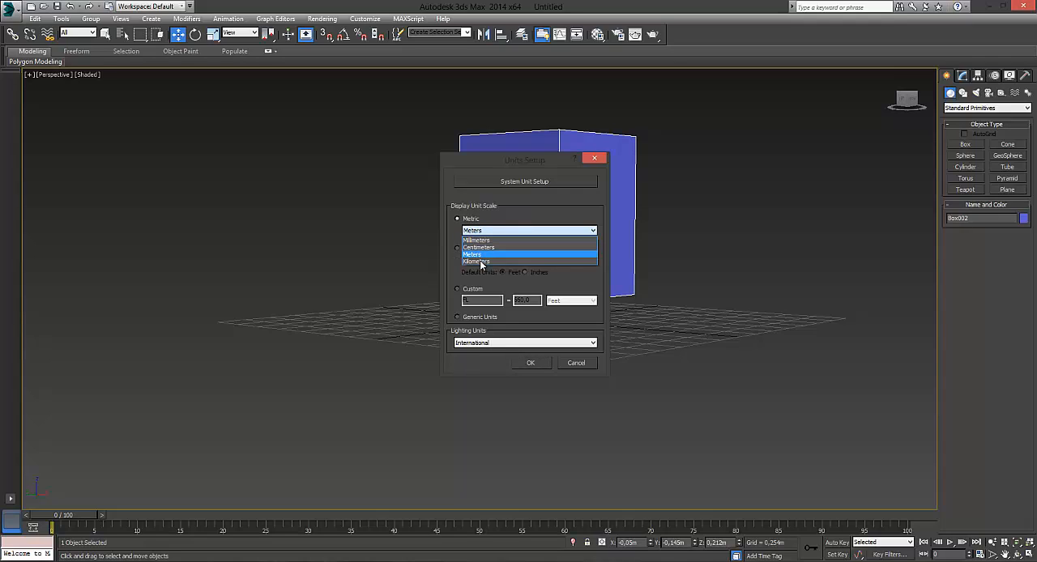
{"action": "left_click", "coordinate": [516, 232]}
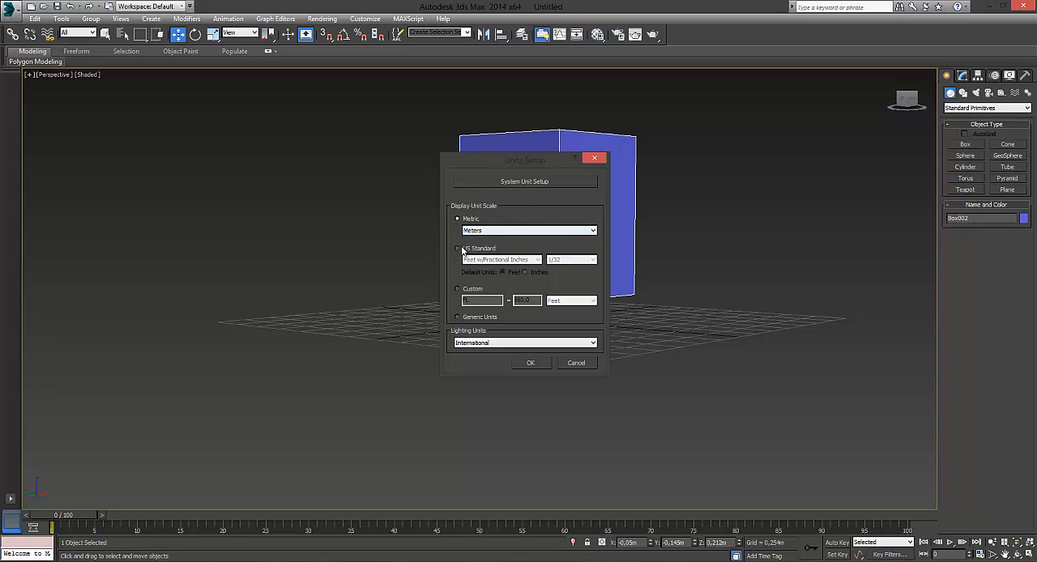
Step: Switch the display unit scale to US Standard and review its unit formats and fraction precisions
{"action": "left_click", "coordinate": [458, 249]}
{"action": "left_click", "coordinate": [525, 260]}
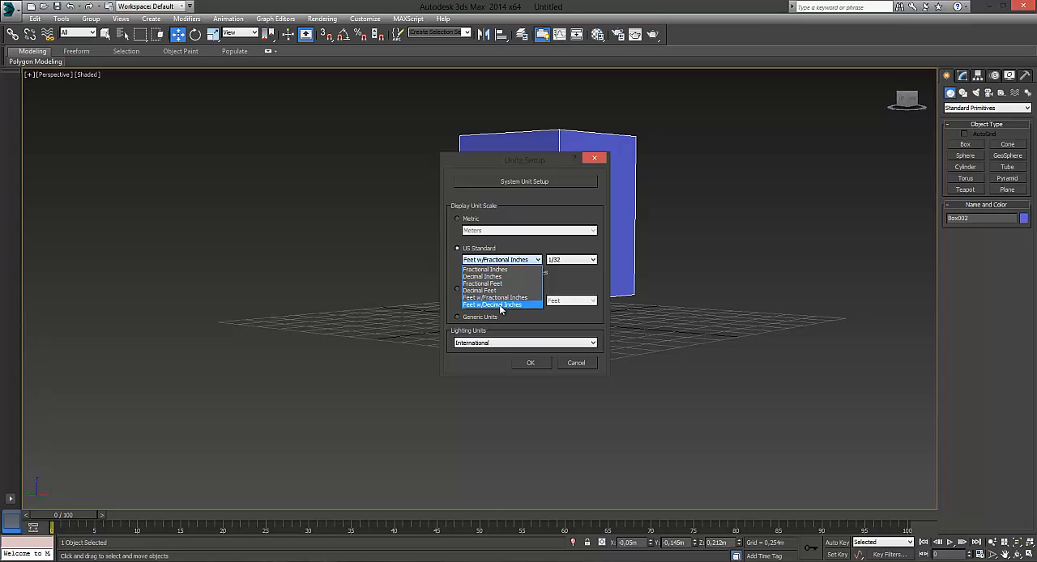
{"action": "left_click", "coordinate": [512, 262]}
{"action": "left_click", "coordinate": [580, 261]}
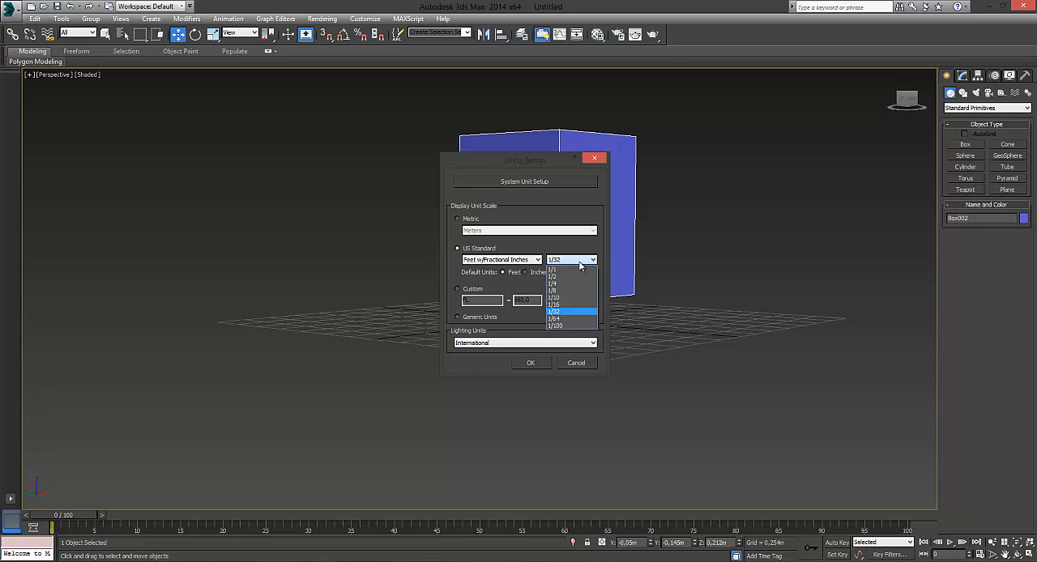
{"action": "left_click", "coordinate": [580, 261]}
Step: Switch the display unit scale to Custom and define the custom unit in Miles
{"action": "left_click", "coordinate": [457, 289]}
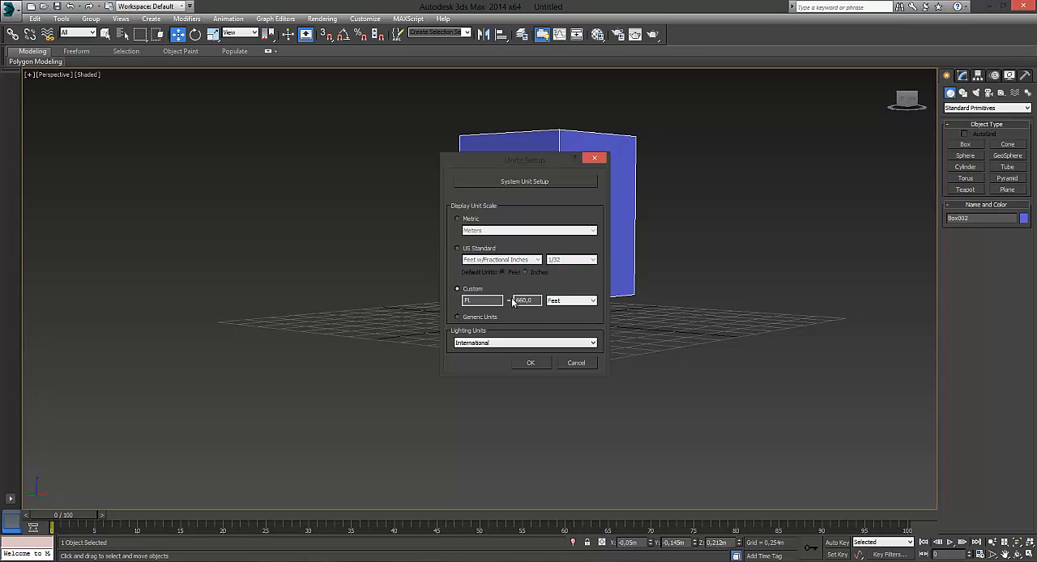
{"action": "left_click", "coordinate": [565, 301]}
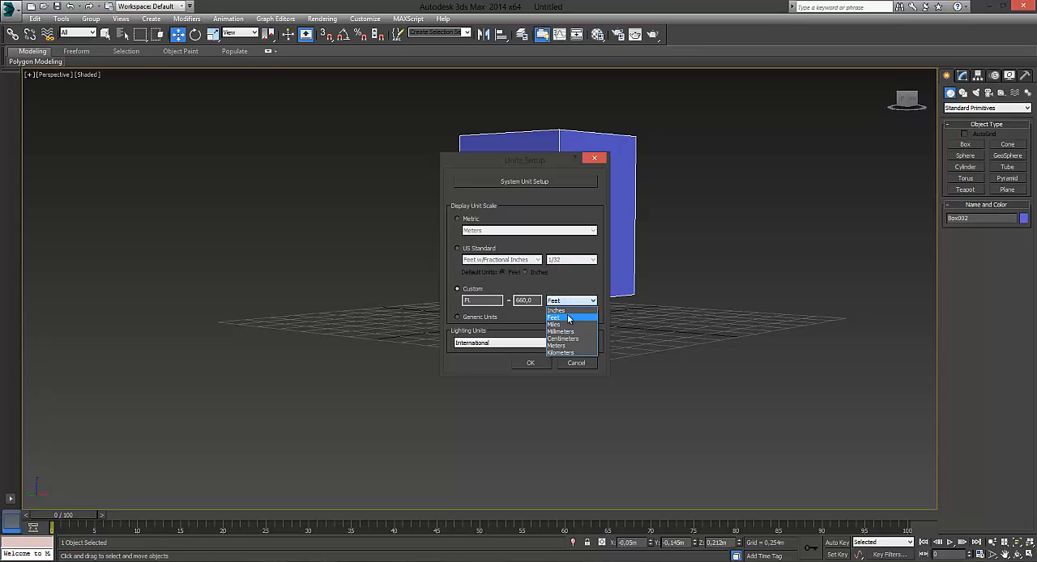
{"action": "left_click", "coordinate": [485, 307]}
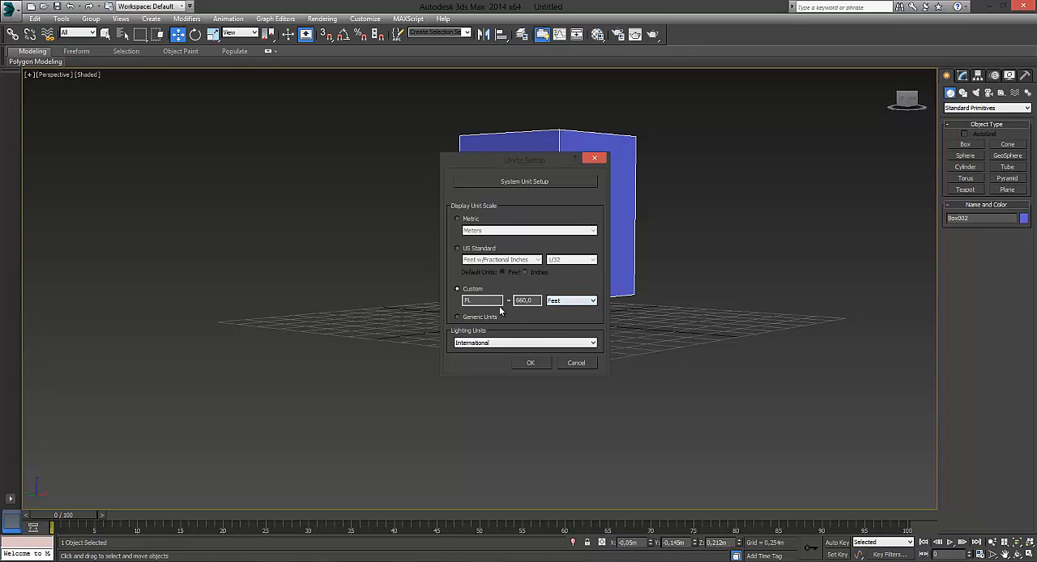
{"action": "left_click", "coordinate": [571, 301]}
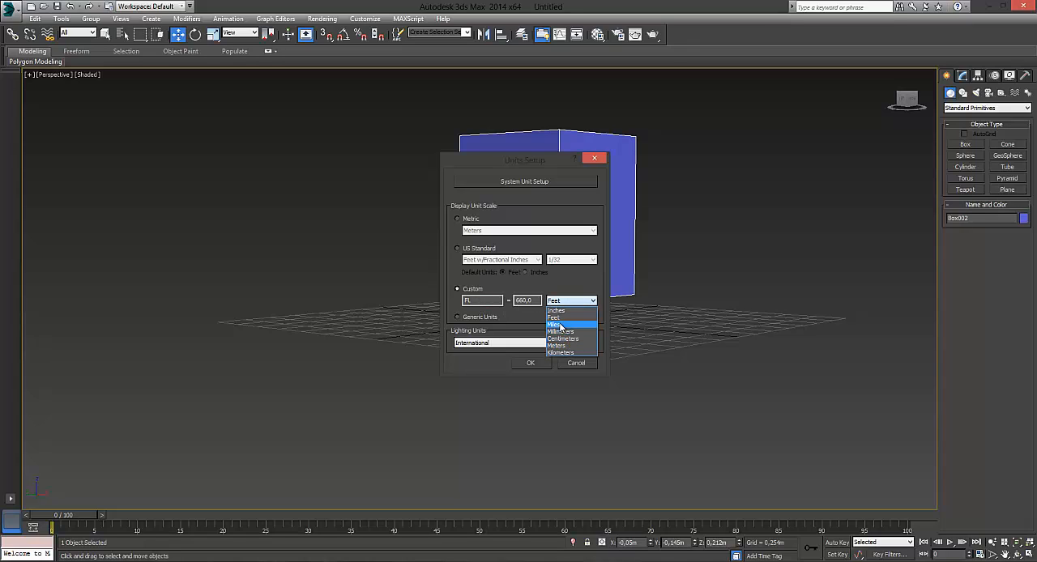
{"action": "left_click", "coordinate": [559, 326]}
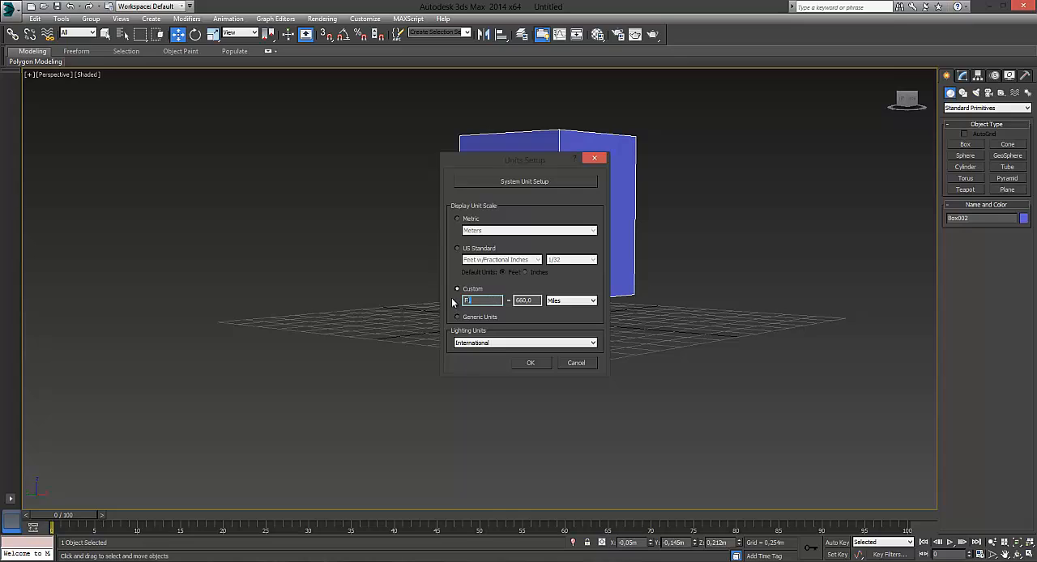
{"action": "double_click", "coordinate": [534, 300]}
Step: Try the lighting unit choices and return the lighting units to International
{"action": "left_click", "coordinate": [519, 343]}
{"action": "left_click", "coordinate": [496, 358]}
{"action": "left_click", "coordinate": [498, 344]}
{"action": "left_click", "coordinate": [496, 351]}
Step: Set the display unit scale to Metric in Meters and apply the units setup
{"action": "left_click", "coordinate": [456, 219]}
{"action": "left_click", "coordinate": [470, 231]}
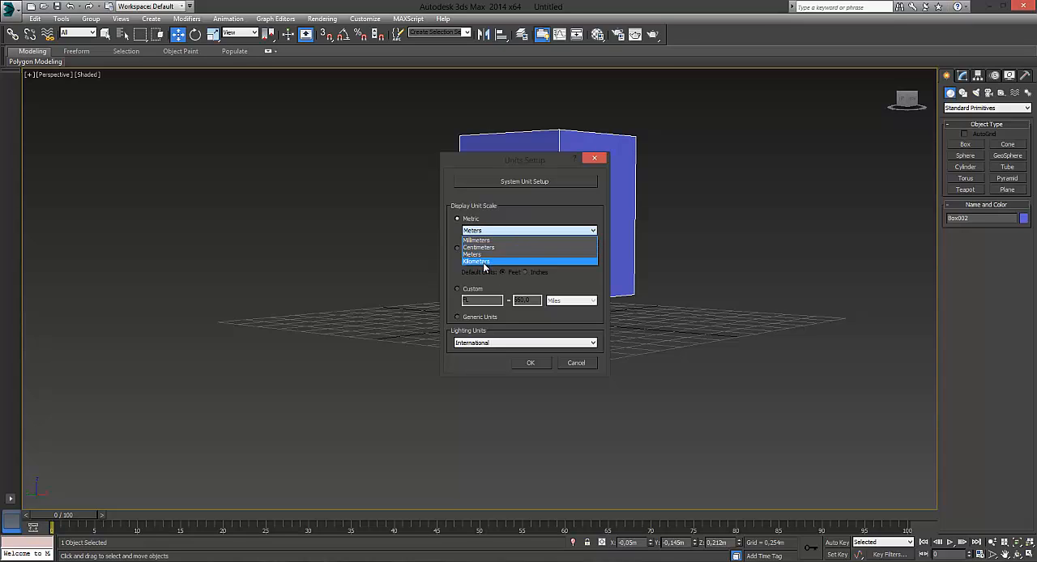
{"action": "left_click", "coordinate": [481, 255]}
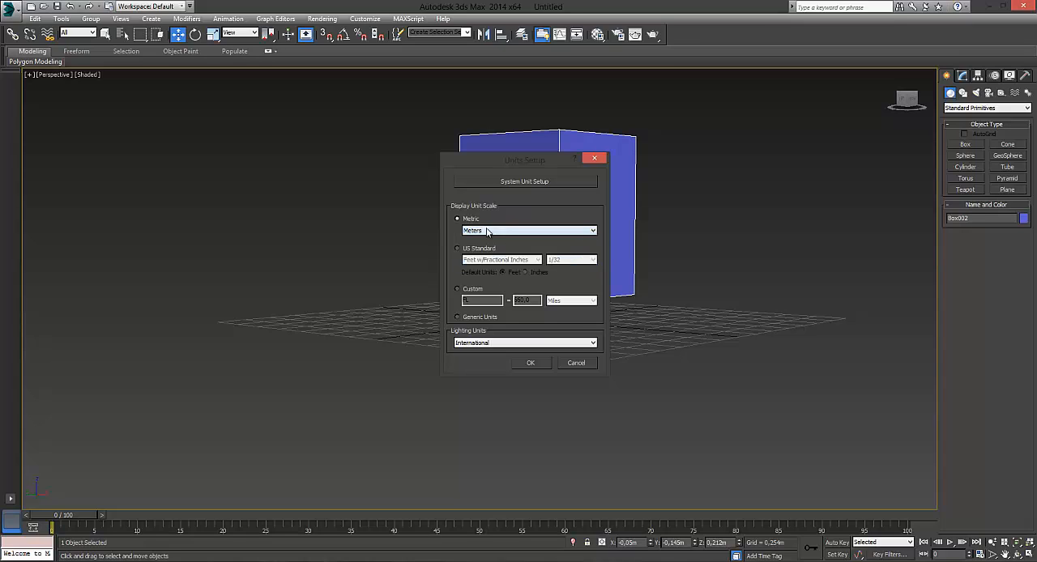
{"action": "left_click", "coordinate": [531, 363]}
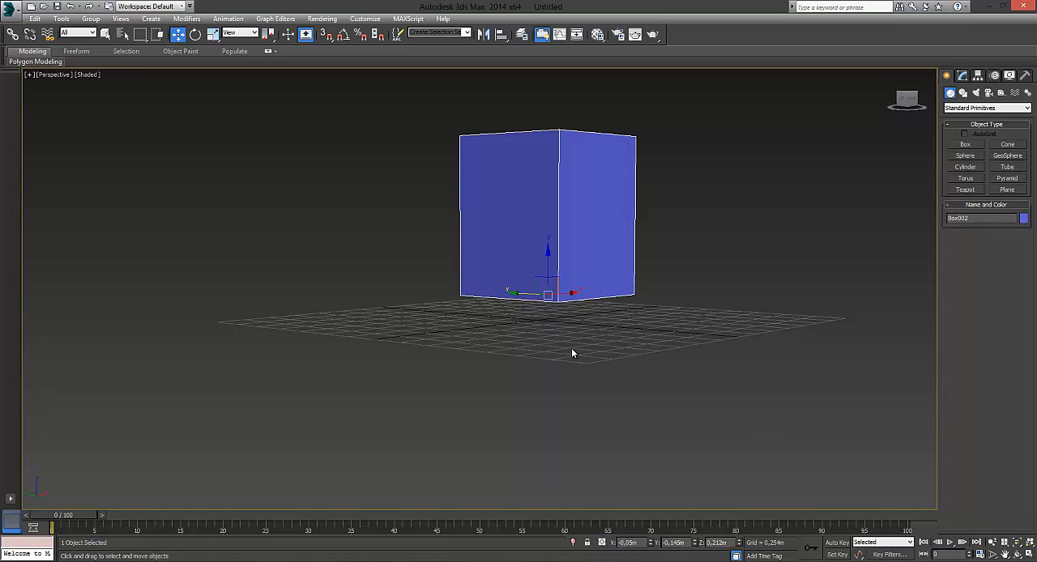
Step: Clear the selection, activate Select and Rotate, and reselect the blue box so its rotation gizmo is shown
{"action": "middle_click_drag", "start_coordinate": [591, 325], "coordinate": [547, 380], "text": "alt"}
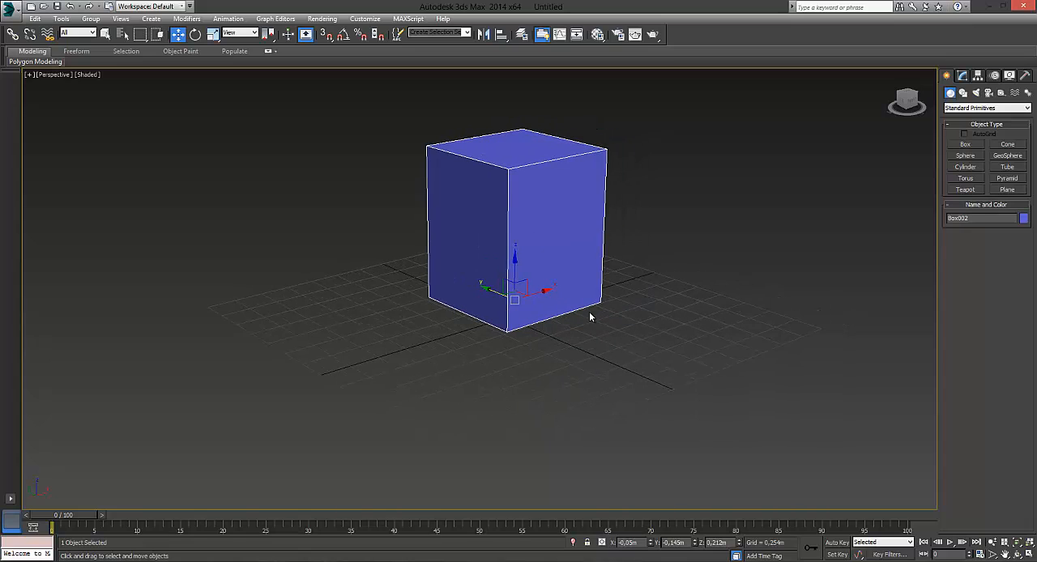
{"action": "middle_click_drag", "start_coordinate": [590, 317], "coordinate": [657, 322]}
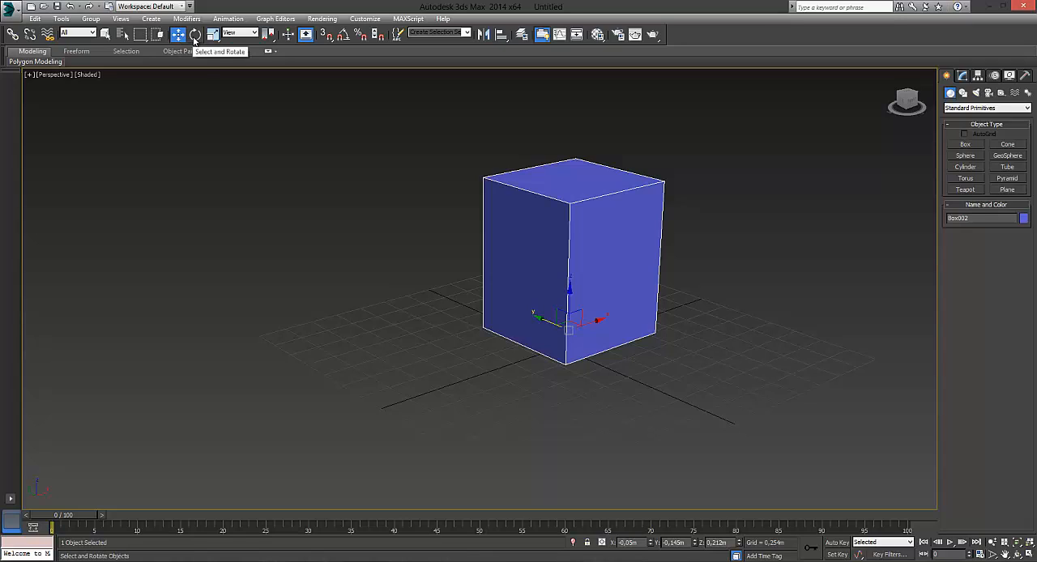
{"action": "left_click", "coordinate": [419, 195]}
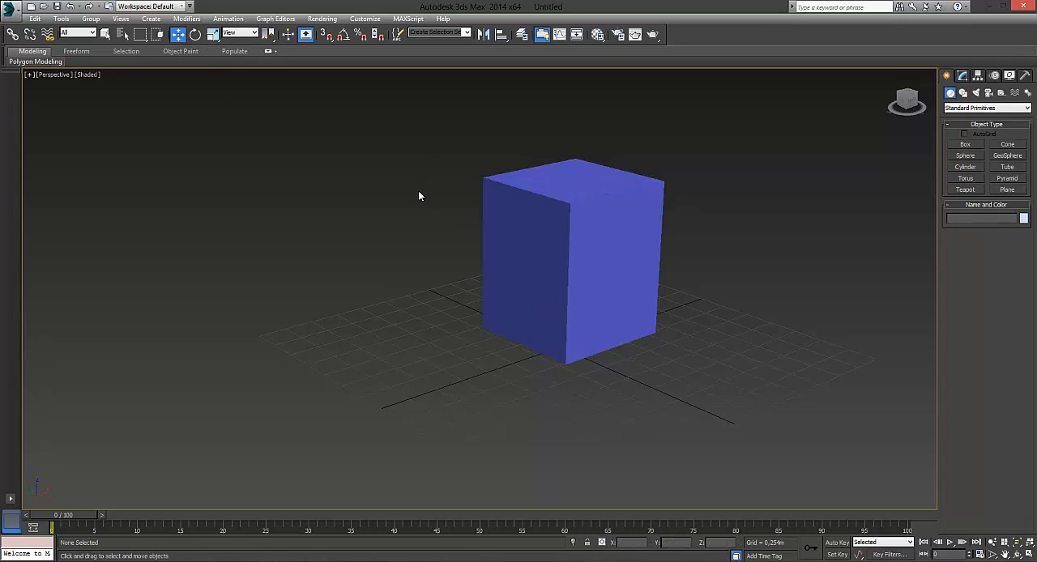
{"action": "left_click", "coordinate": [197, 36]}
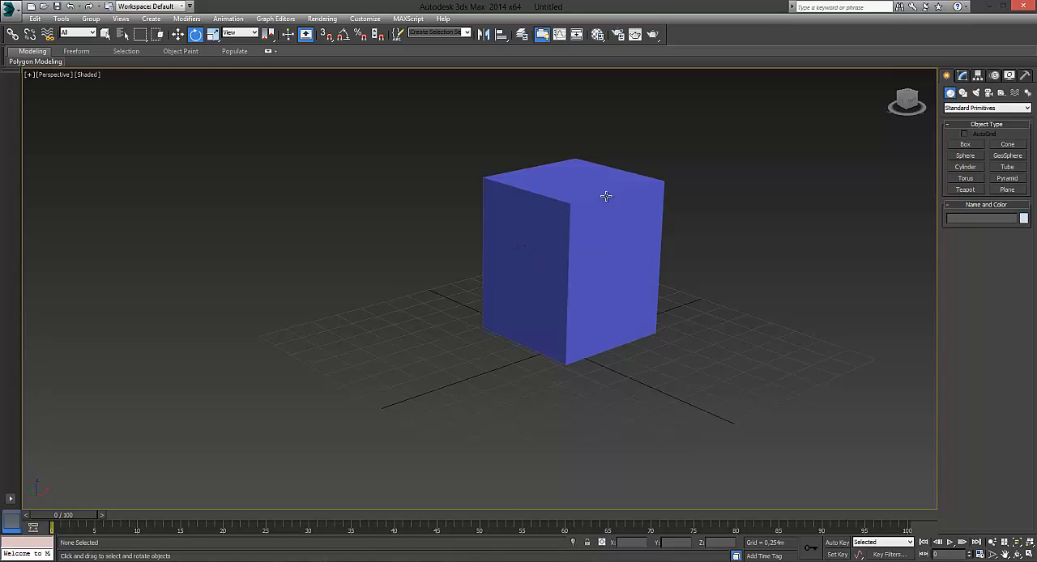
{"action": "left_click", "coordinate": [549, 257]}
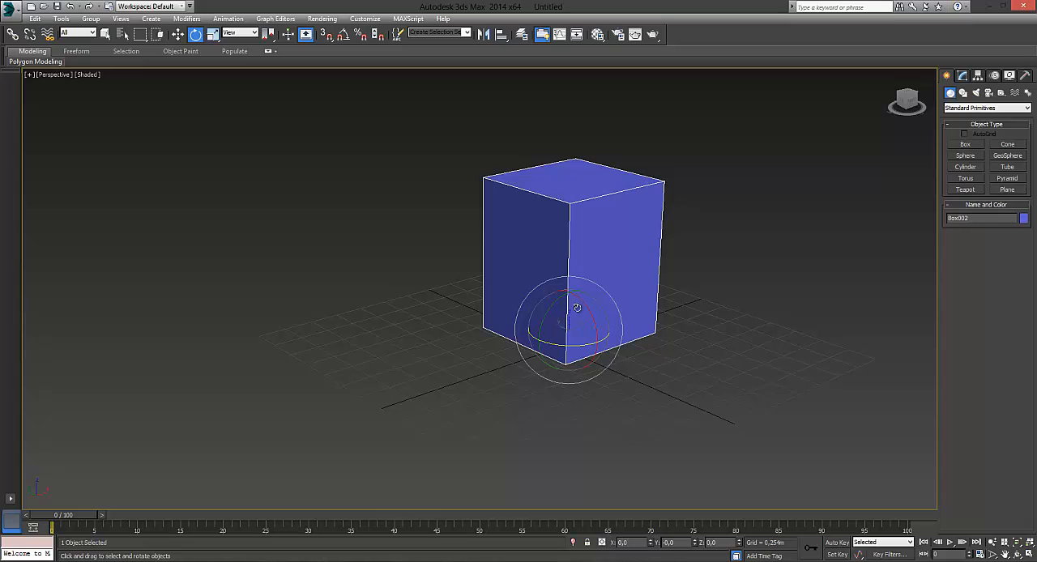
Step: Rotate the blue box around its axes to about X -2.228, Y 4.992 and Z 10.754 degrees
{"action": "left_click_drag", "start_coordinate": [588, 303], "coordinate": [557, 310]}
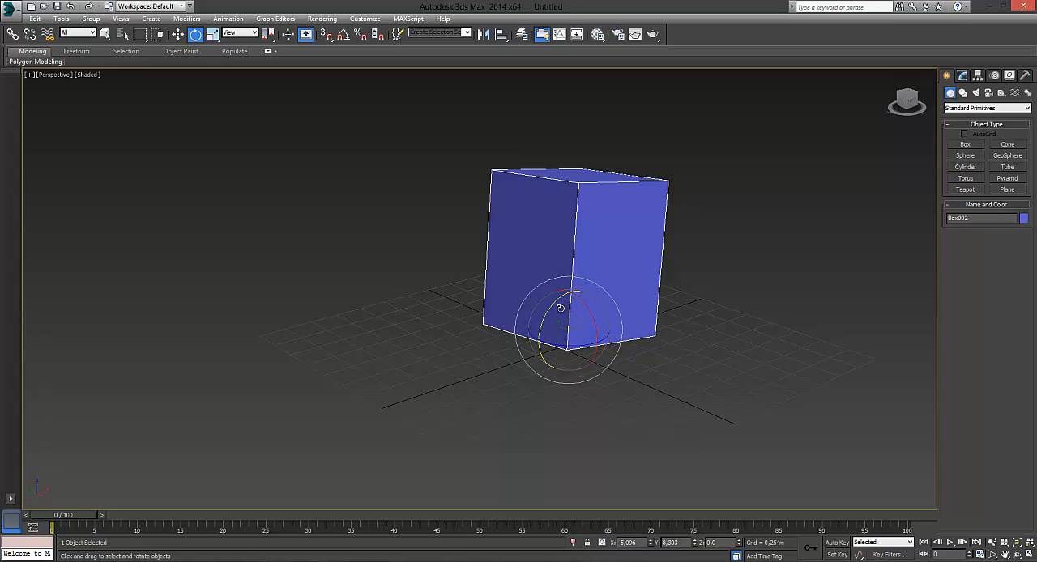
{"action": "left_click_drag", "start_coordinate": [555, 308], "coordinate": [590, 301]}
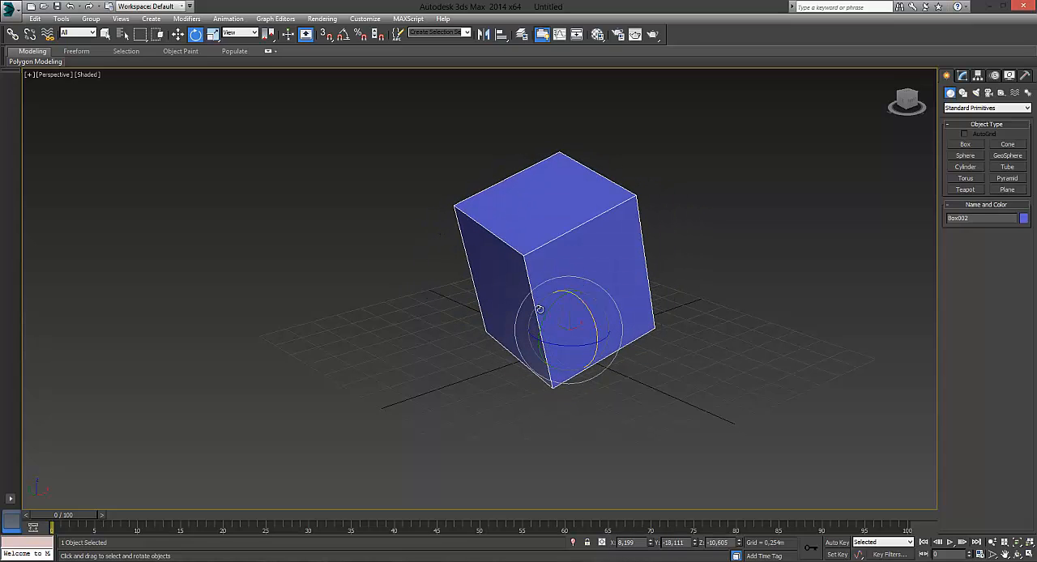
{"action": "left_click_drag", "start_coordinate": [555, 346], "coordinate": [580, 348]}
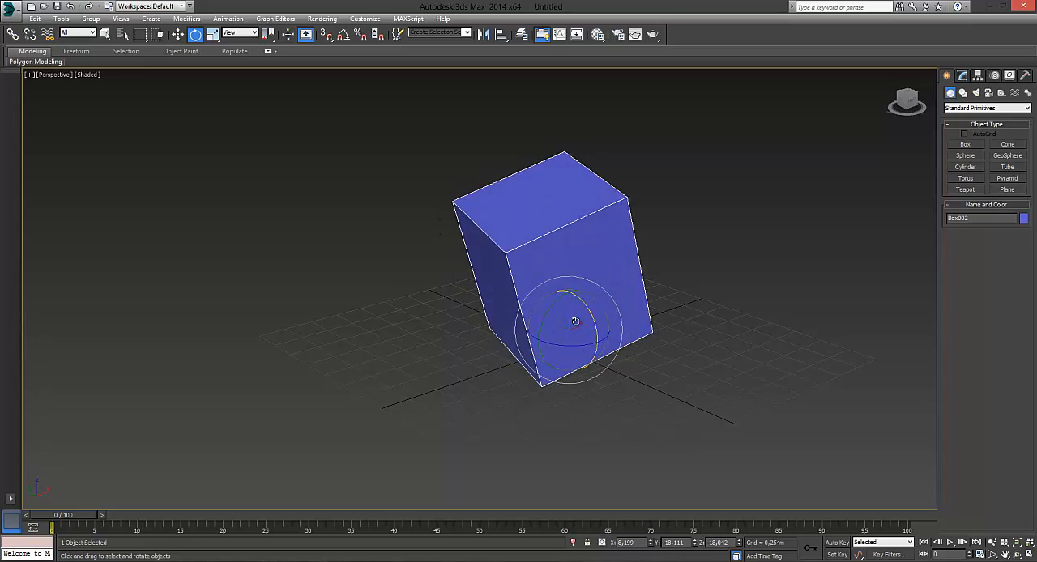
{"action": "middle_click_drag", "start_coordinate": [575, 321], "coordinate": [565, 335], "text": "alt"}
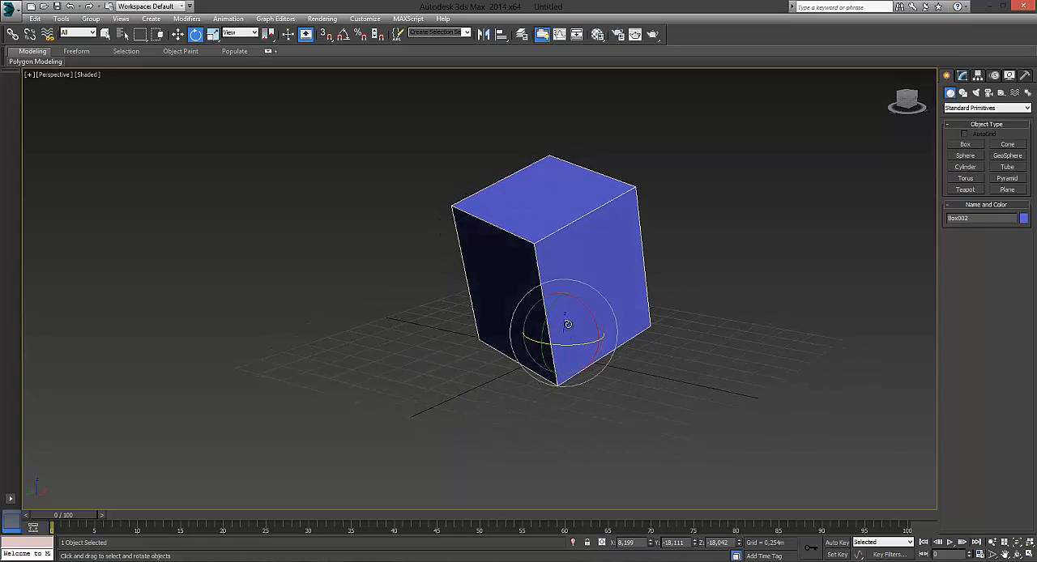
{"action": "left_click_drag", "start_coordinate": [569, 331], "coordinate": [576, 308]}
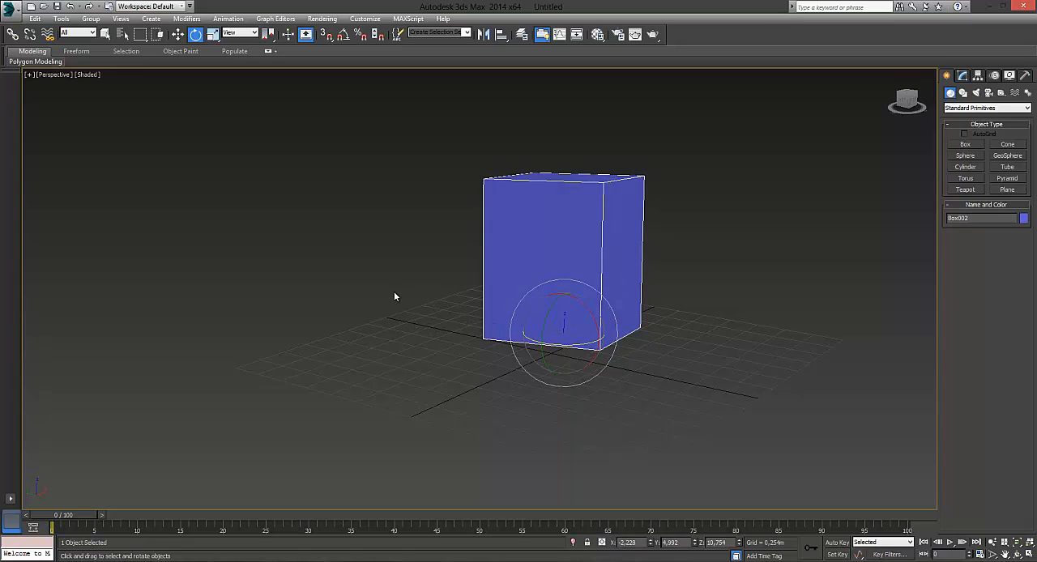
Step: Scale the blue box non-uniformly, reducing its height and stretching it along the Y axis to about 333 percent
{"action": "left_click", "coordinate": [213, 35]}
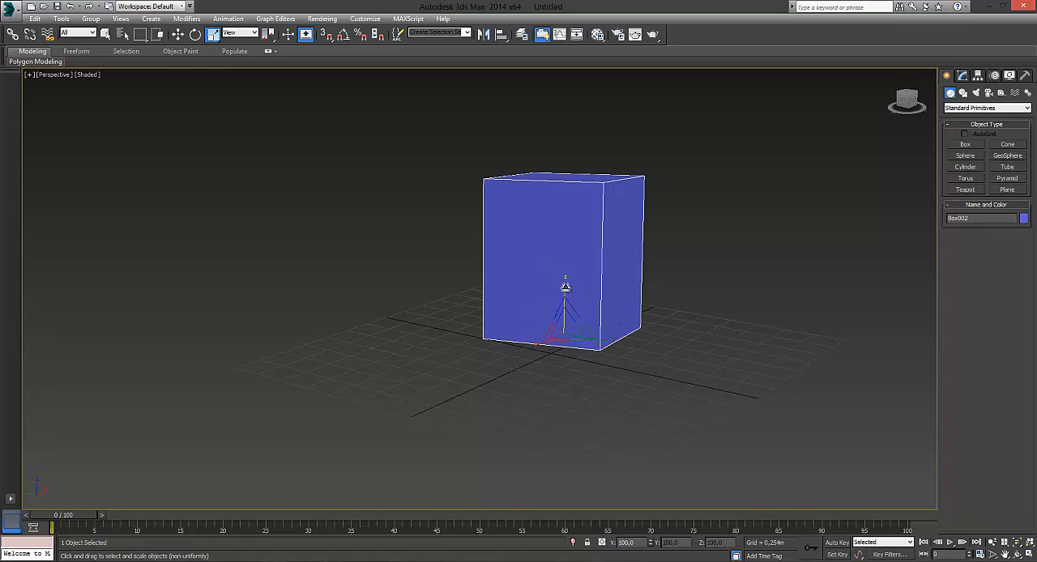
{"action": "left_click_drag", "start_coordinate": [568, 286], "coordinate": [704, 394]}
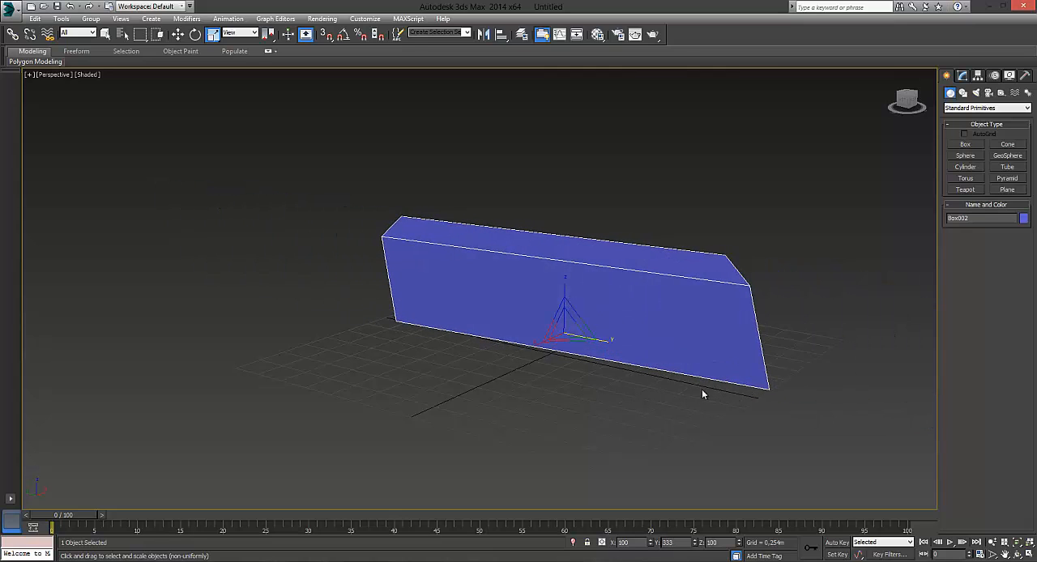
Step: Restore the blue box's Y scale to 100 percent and stretch the box along the X axis to about 180 percent
{"action": "middle_click_drag", "start_coordinate": [432, 352], "coordinate": [487, 344], "text": "alt"}
{"action": "middle_click_drag", "start_coordinate": [604, 374], "coordinate": [546, 363], "text": "alt"}
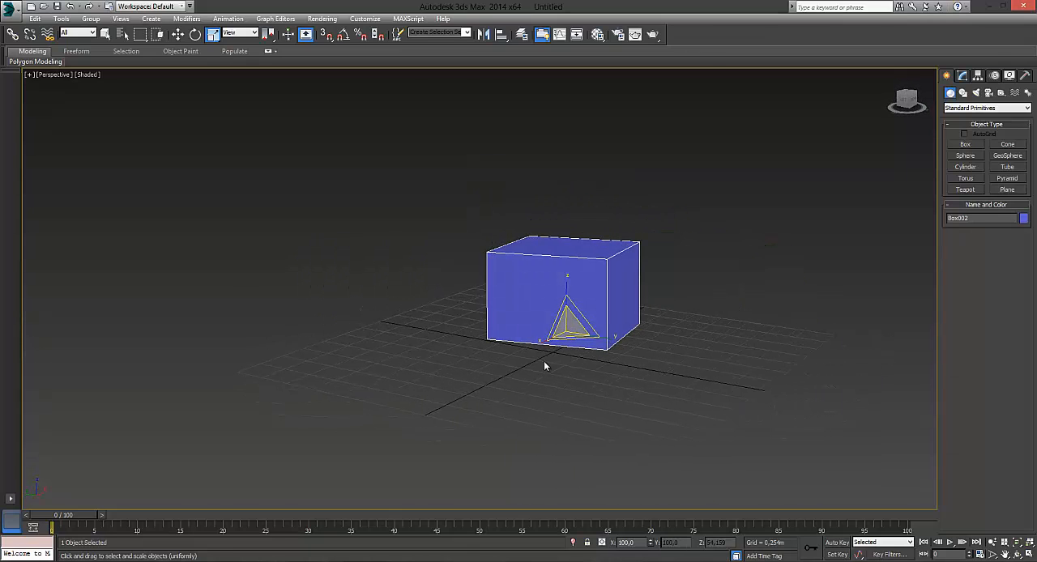
{"action": "mouse_move", "coordinate": [542, 345]}
{"action": "left_mouse_down"}
{"action": "mouse_move", "coordinate": [479, 384]}
{"action": "mouse_move", "coordinate": [260, 446]}
{"action": "mouse_move", "coordinate": [551, 338]}
{"action": "left_mouse_up"}
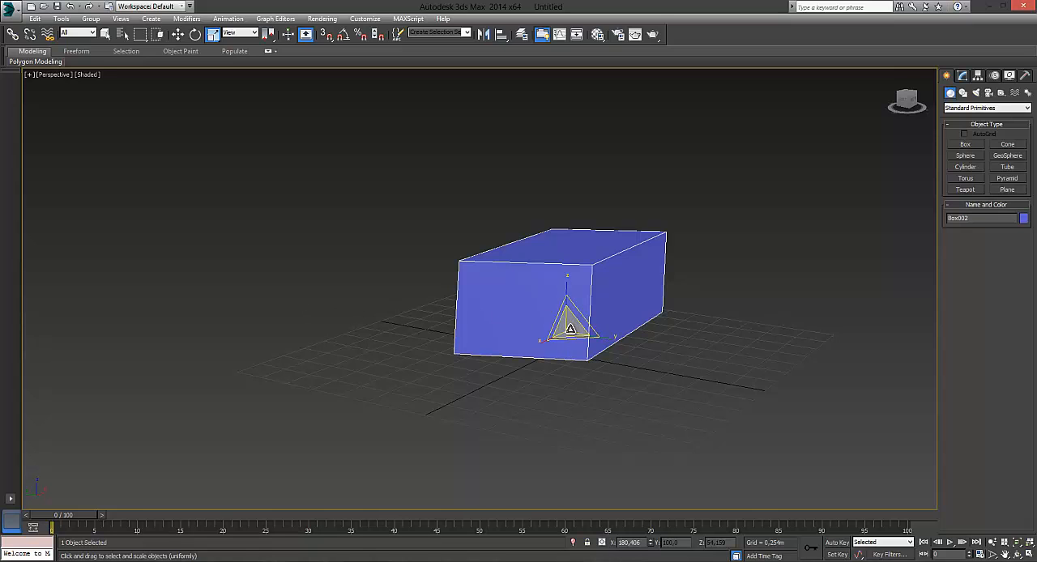
Step: Enlarge and reduce the blue box uniformly, switching between scale modes, until its scale is about X 211, Y 117 and Z 63 percent
{"action": "left_click_drag", "start_coordinate": [569, 332], "coordinate": [441, 217]}
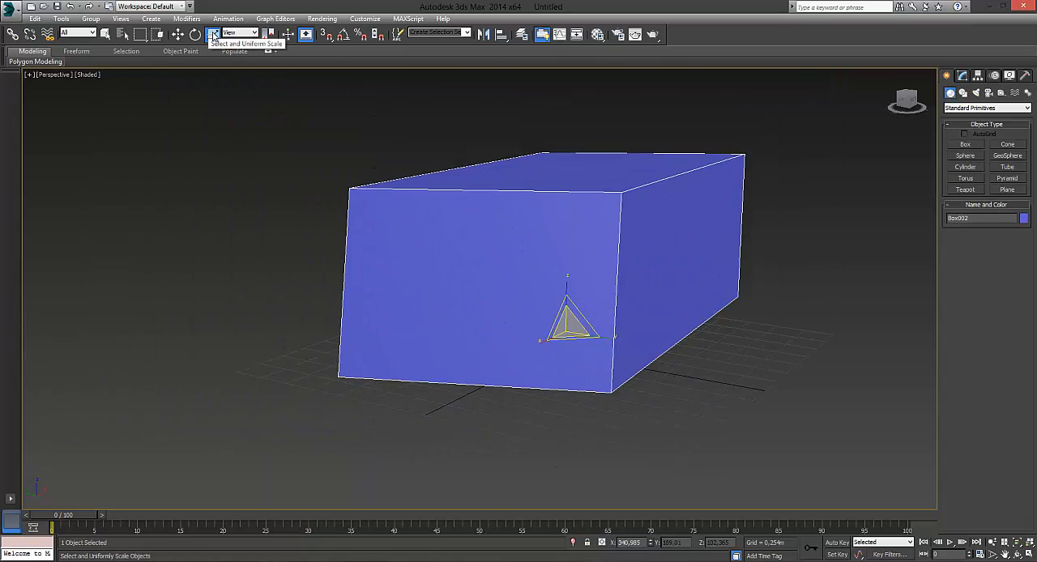
{"action": "left_click_drag", "start_coordinate": [572, 334], "coordinate": [585, 372]}
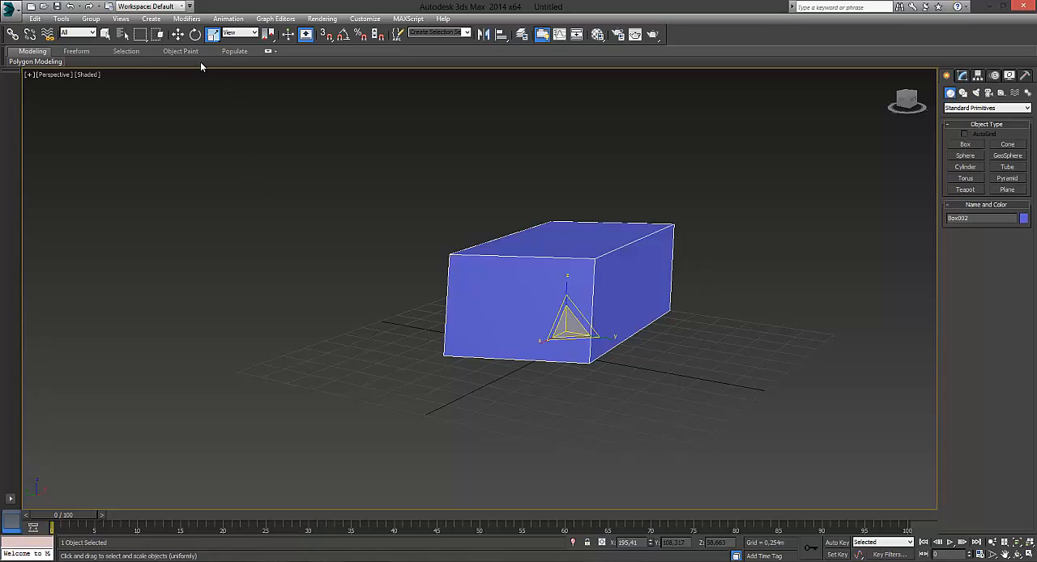
{"action": "left_click", "coordinate": [177, 34]}
{"action": "left_click", "coordinate": [213, 35]}
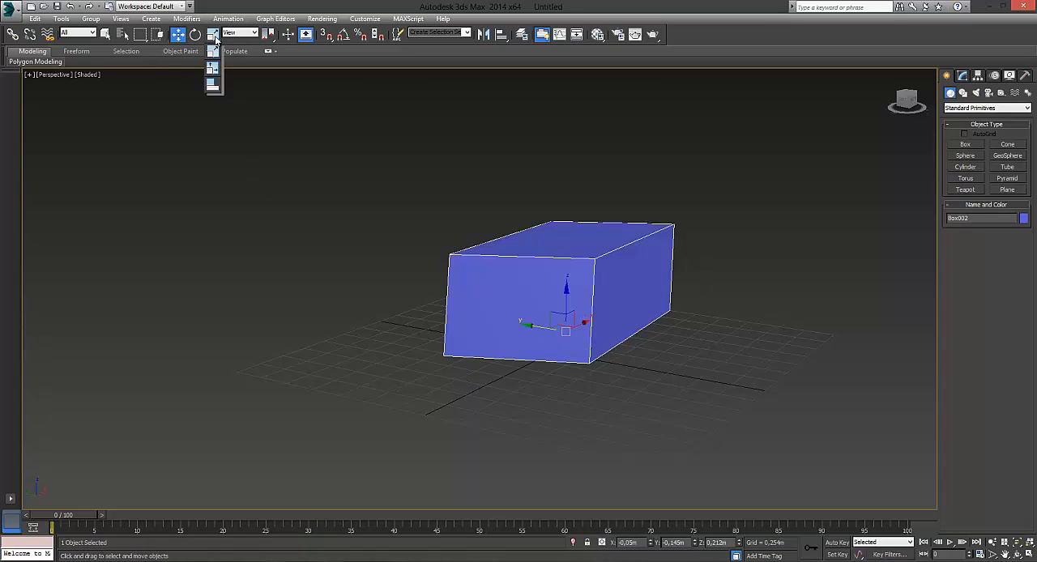
{"action": "mouse_move", "coordinate": [215, 39]}
{"action": "left_mouse_down"}
{"action": "mouse_move", "coordinate": [223, 54]}
{"action": "mouse_move", "coordinate": [214, 39]}
{"action": "mouse_move", "coordinate": [215, 68]}
{"action": "mouse_move", "coordinate": [213, 38]}
{"action": "left_mouse_up"}
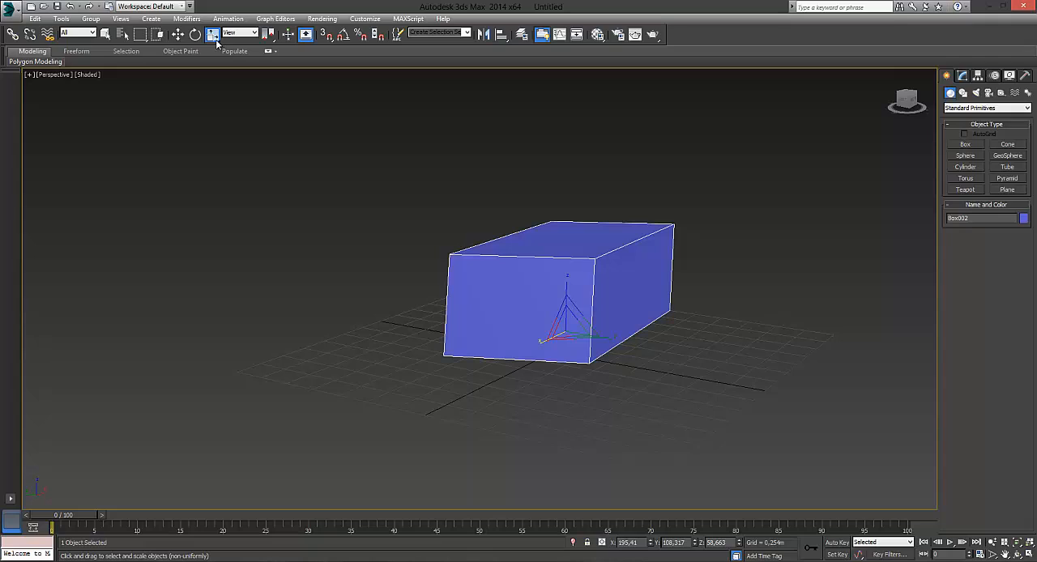
{"action": "mouse_move", "coordinate": [213, 37]}
{"action": "left_mouse_down"}
{"action": "mouse_move", "coordinate": [216, 89]}
{"action": "mouse_move", "coordinate": [213, 52]}
{"action": "left_mouse_up"}
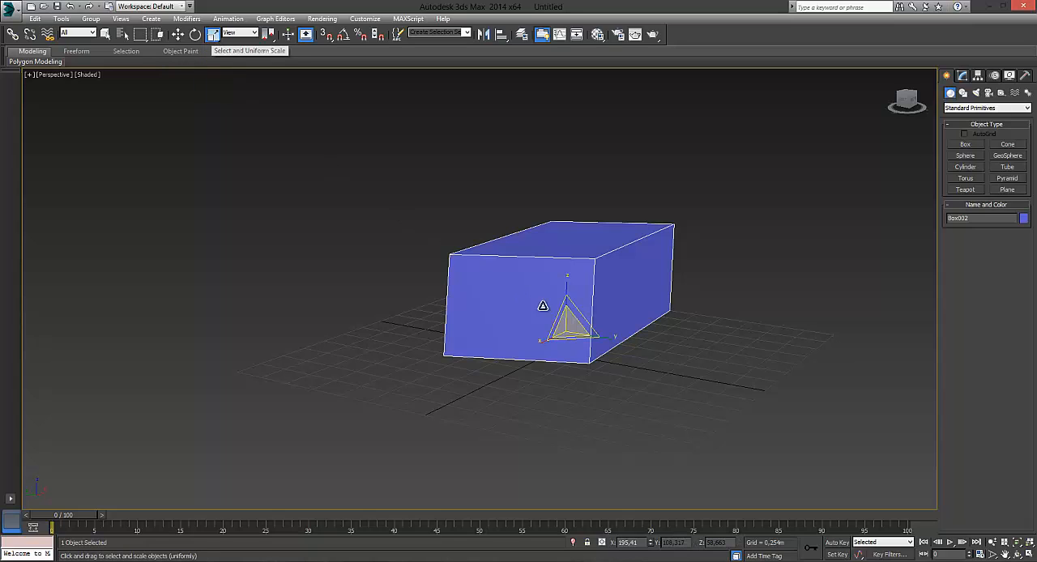
{"action": "left_click_drag", "start_coordinate": [567, 326], "coordinate": [567, 318]}
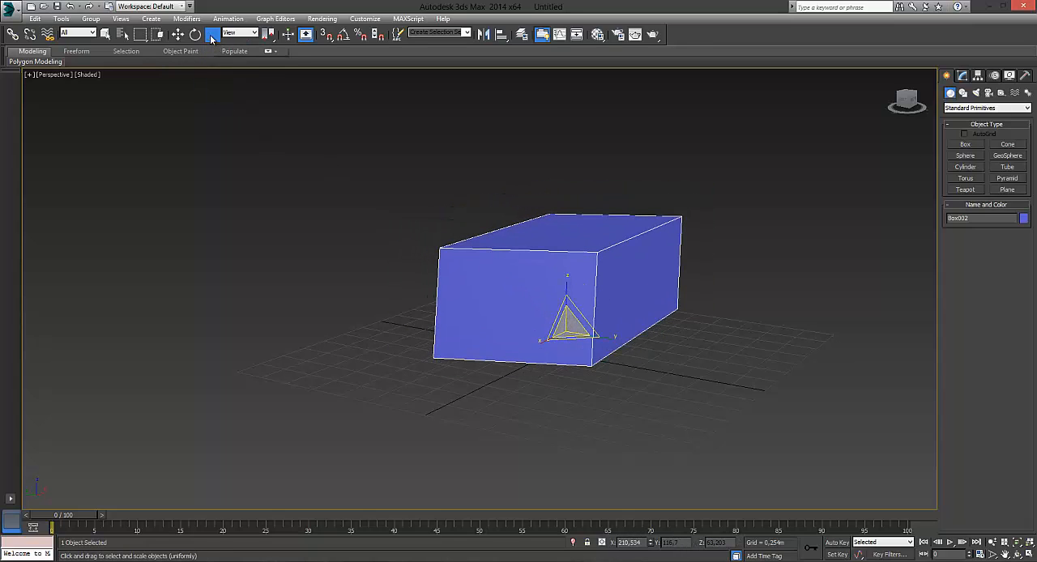
Step: Activate Select and Non-uniform Scale and enlarge the blue box to about X 273, Y 180 and Z 82 percent
{"action": "left_click_drag", "start_coordinate": [214, 34], "coordinate": [216, 70]}
{"action": "mouse_move", "coordinate": [563, 323]}
{"action": "left_mouse_down"}
{"action": "mouse_move", "coordinate": [562, 332]}
{"action": "mouse_move", "coordinate": [561, 298]}
{"action": "mouse_move", "coordinate": [524, 317]}
{"action": "mouse_move", "coordinate": [555, 329]}
{"action": "left_mouse_up"}
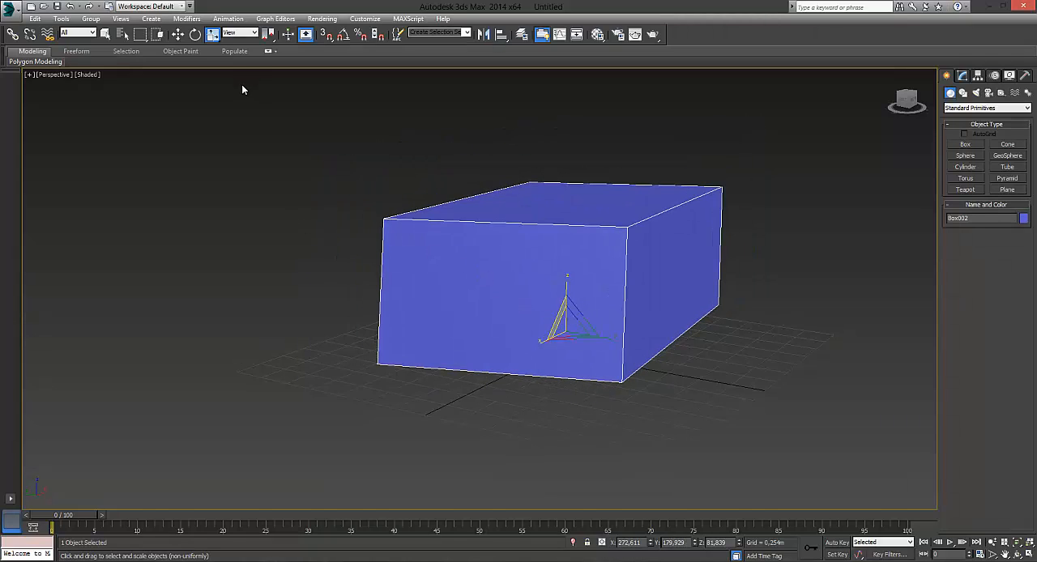